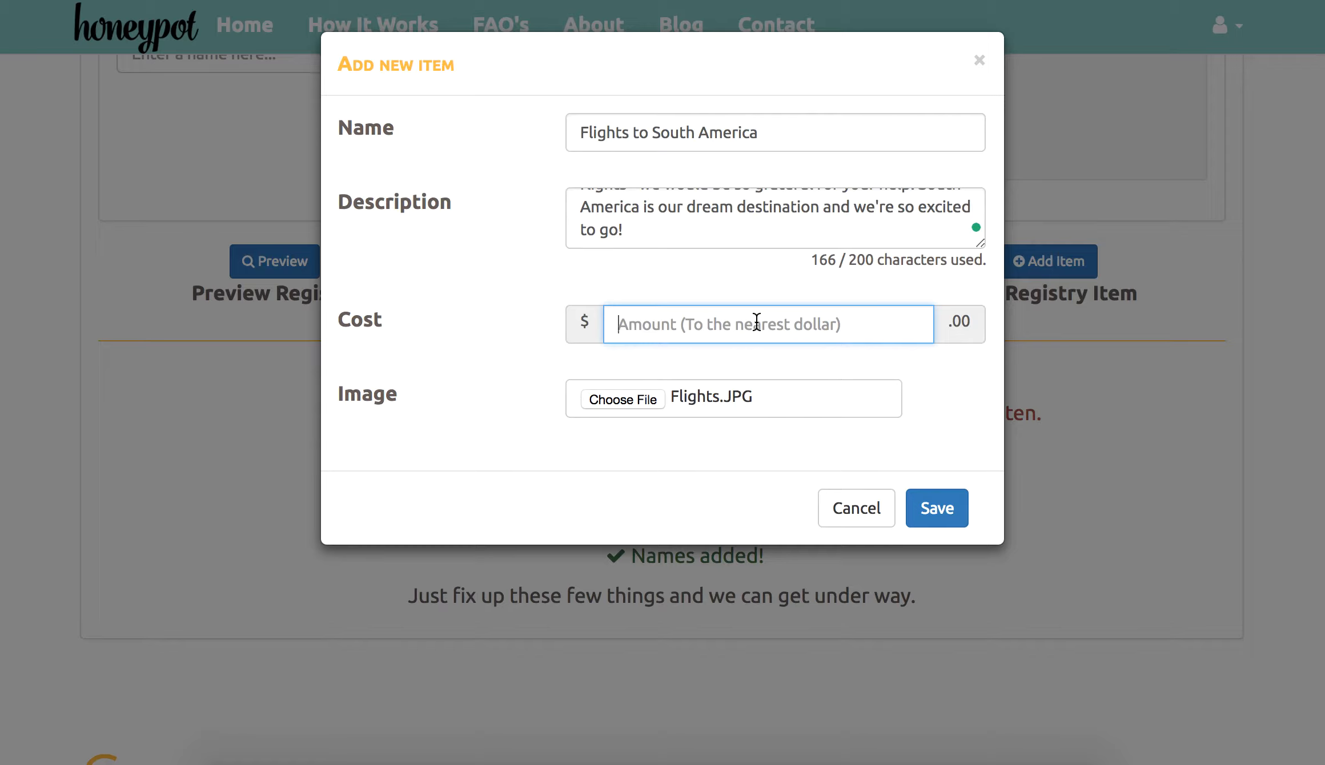
Set the cost of the Flights to South America item to $4000 and save the item
text(4000)
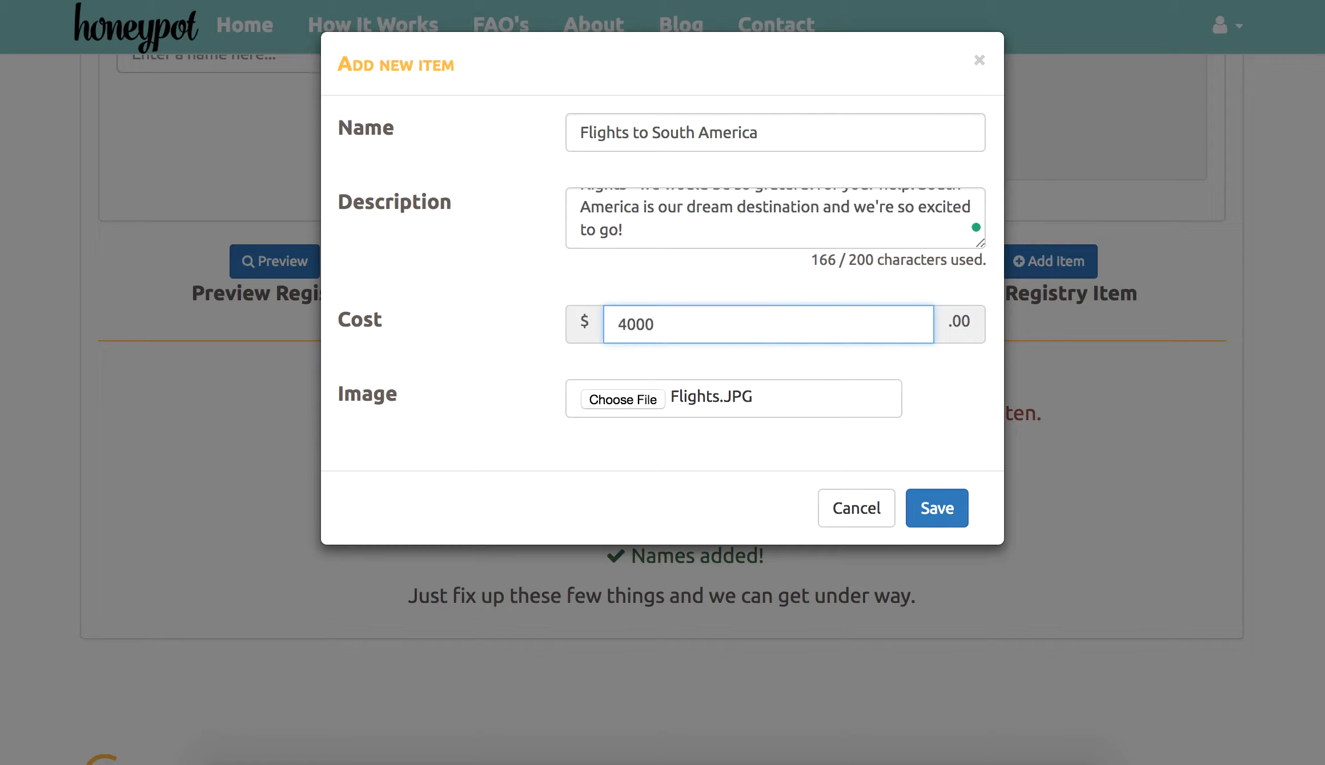
click(953, 389)
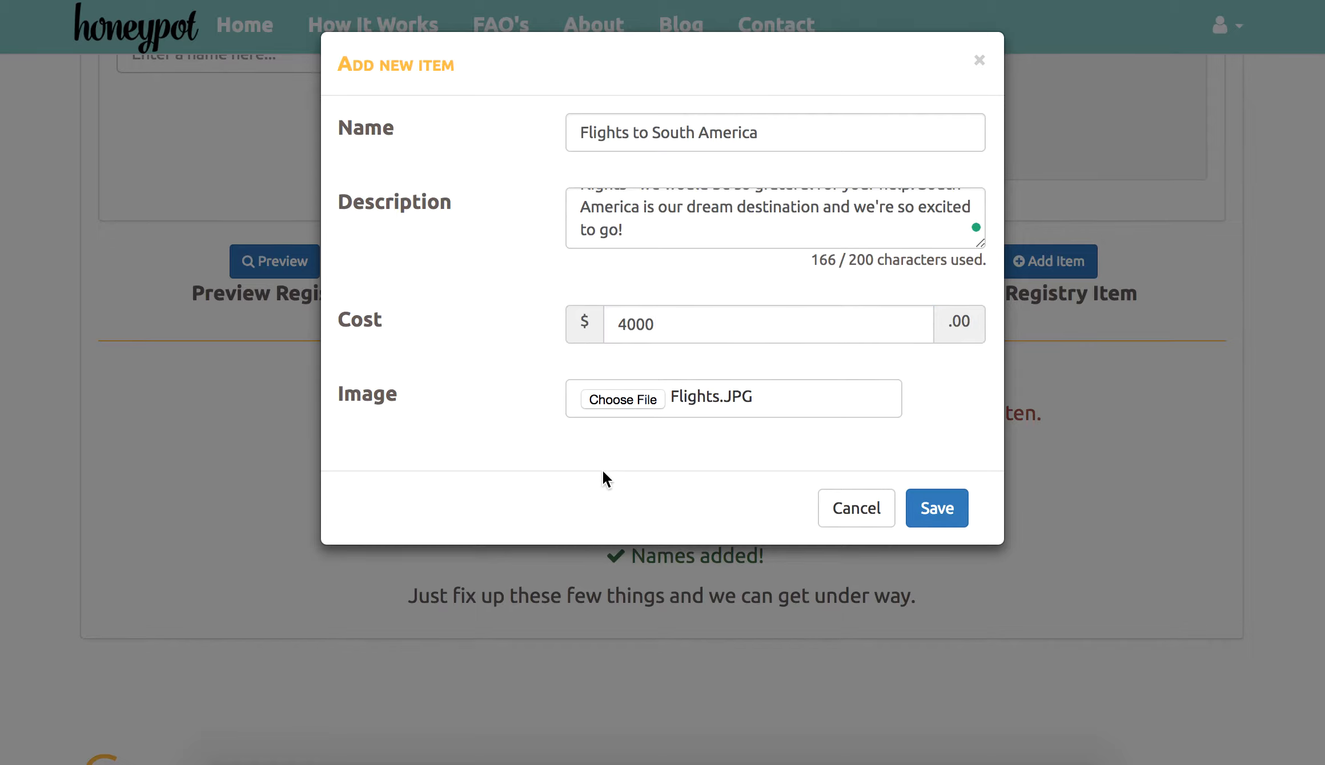
click(923, 520)
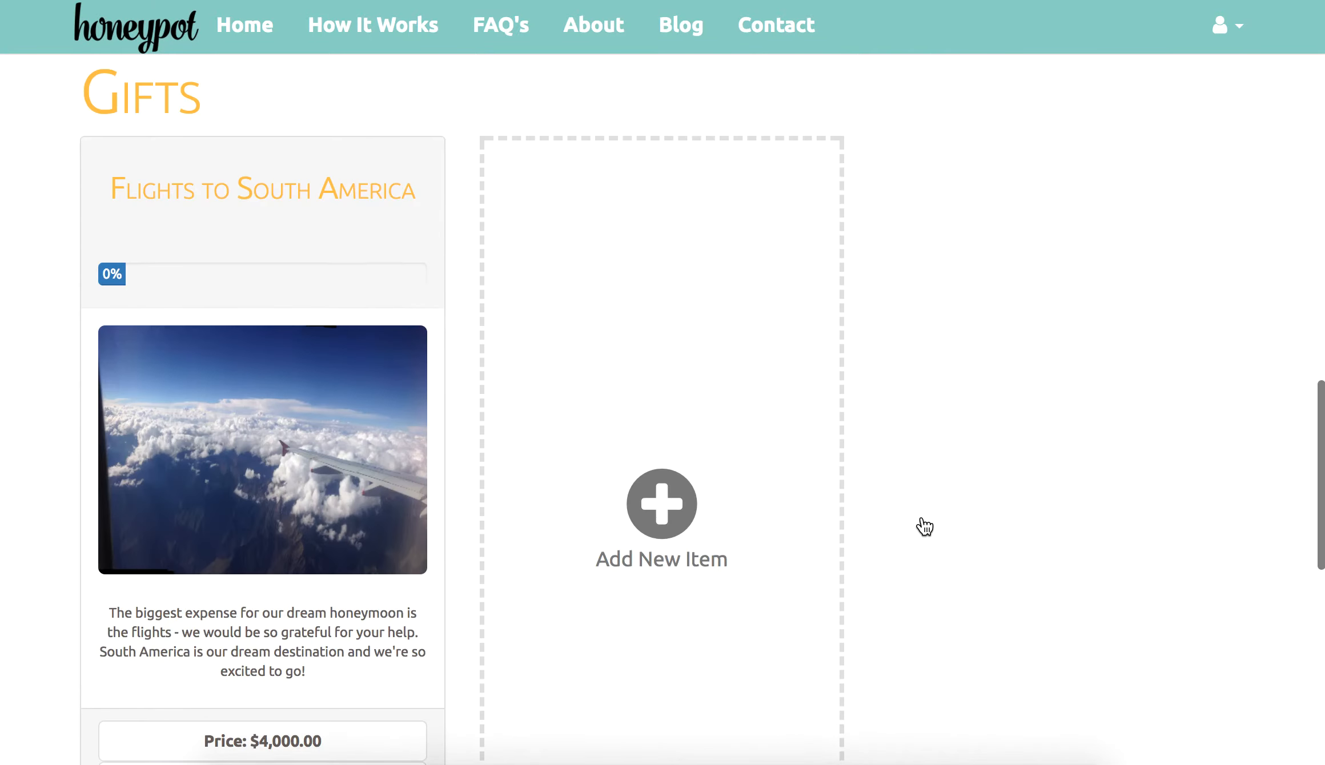
Start a second gift item in the registry and attach Hotel.JPG from the Desktop as its image
scroll(924, 526, down, 3)
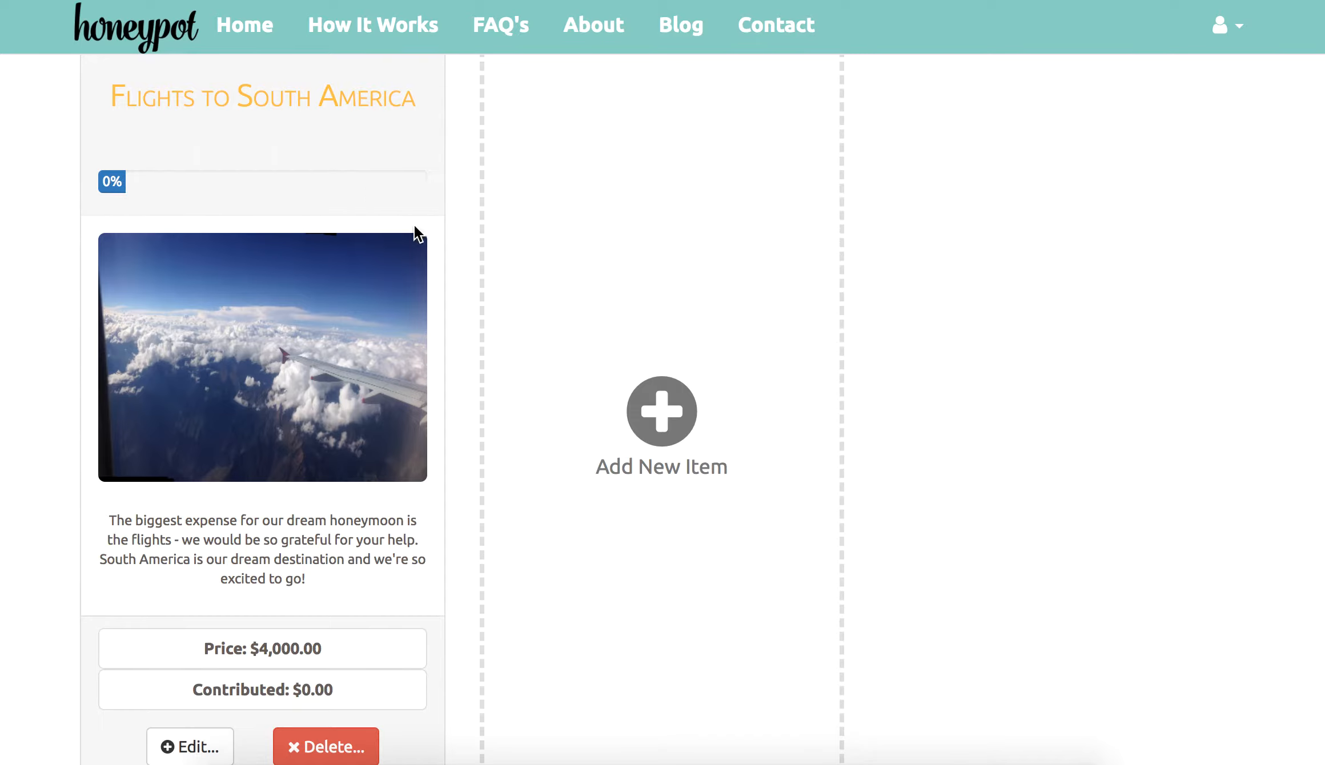
scroll(415, 252, down, 1)
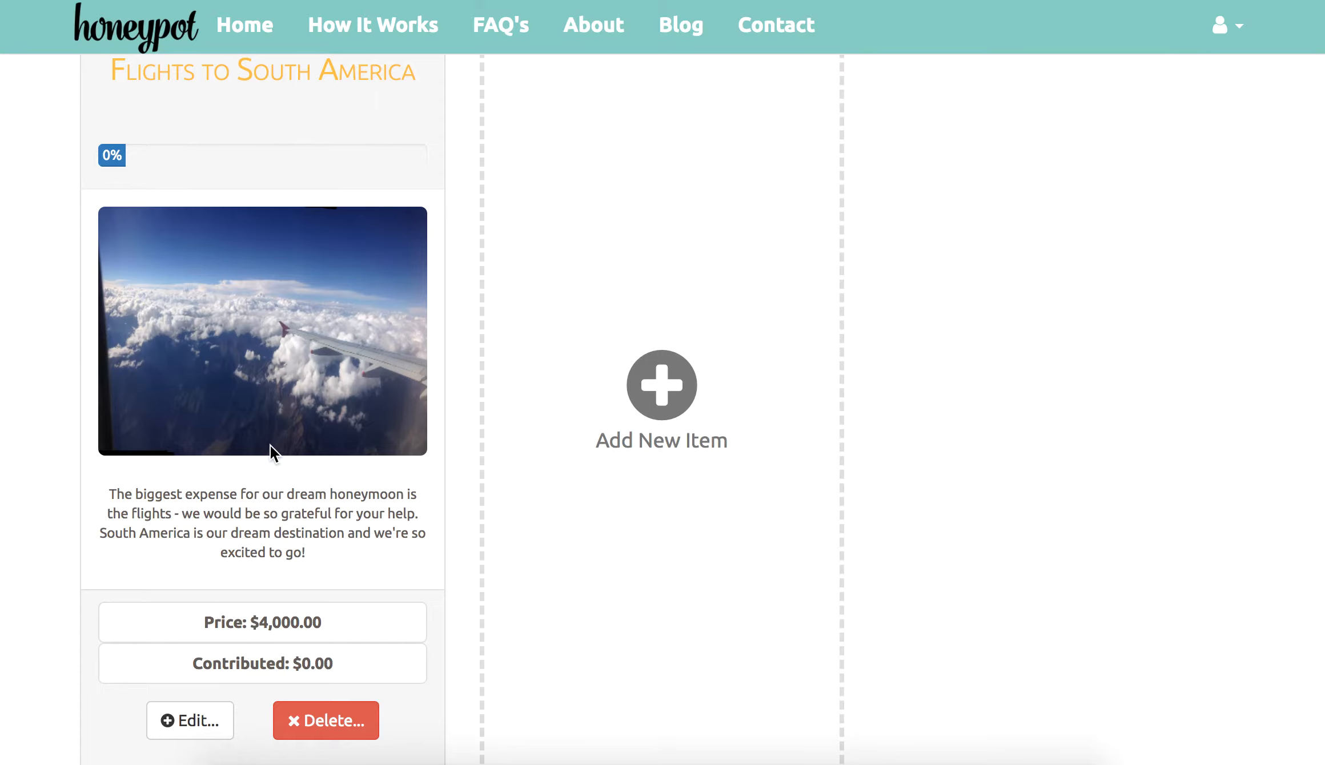
scroll(202, 420, down, 2)
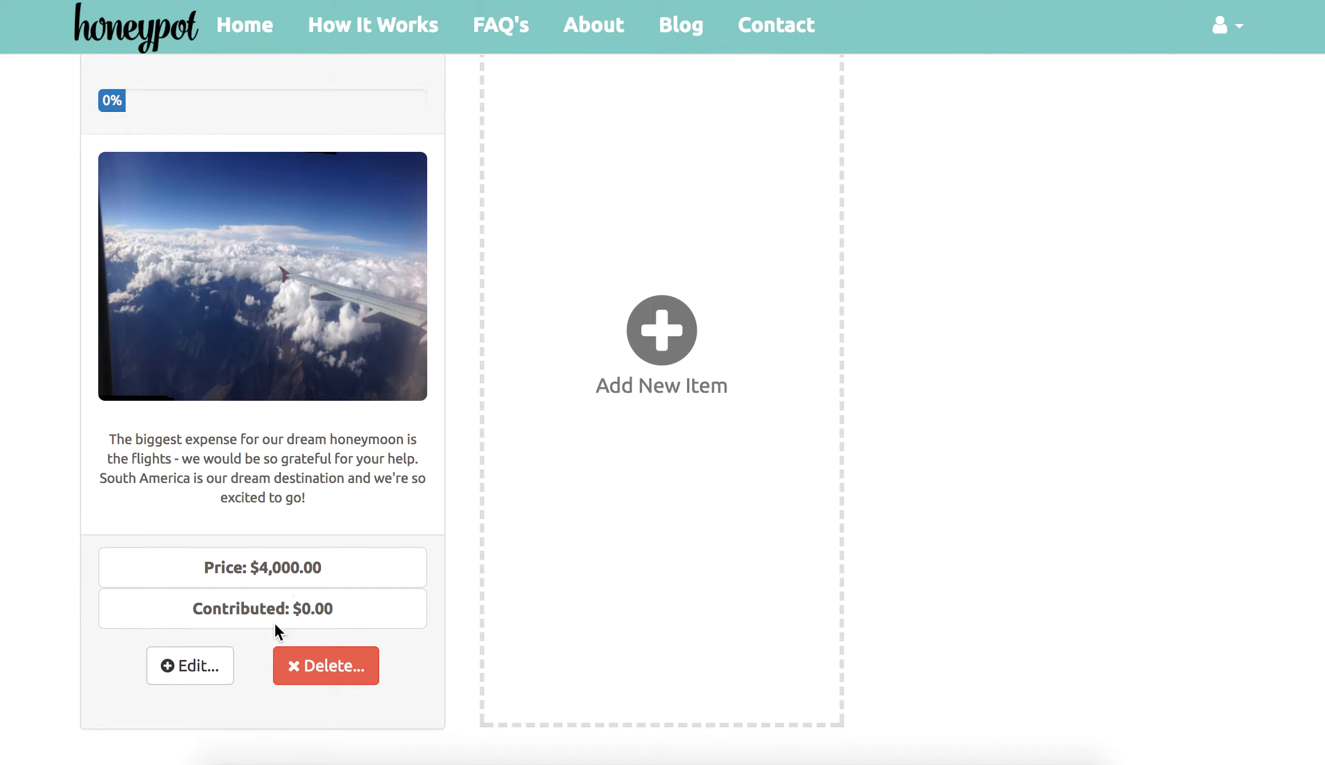
scroll(408, 572, down, 5)
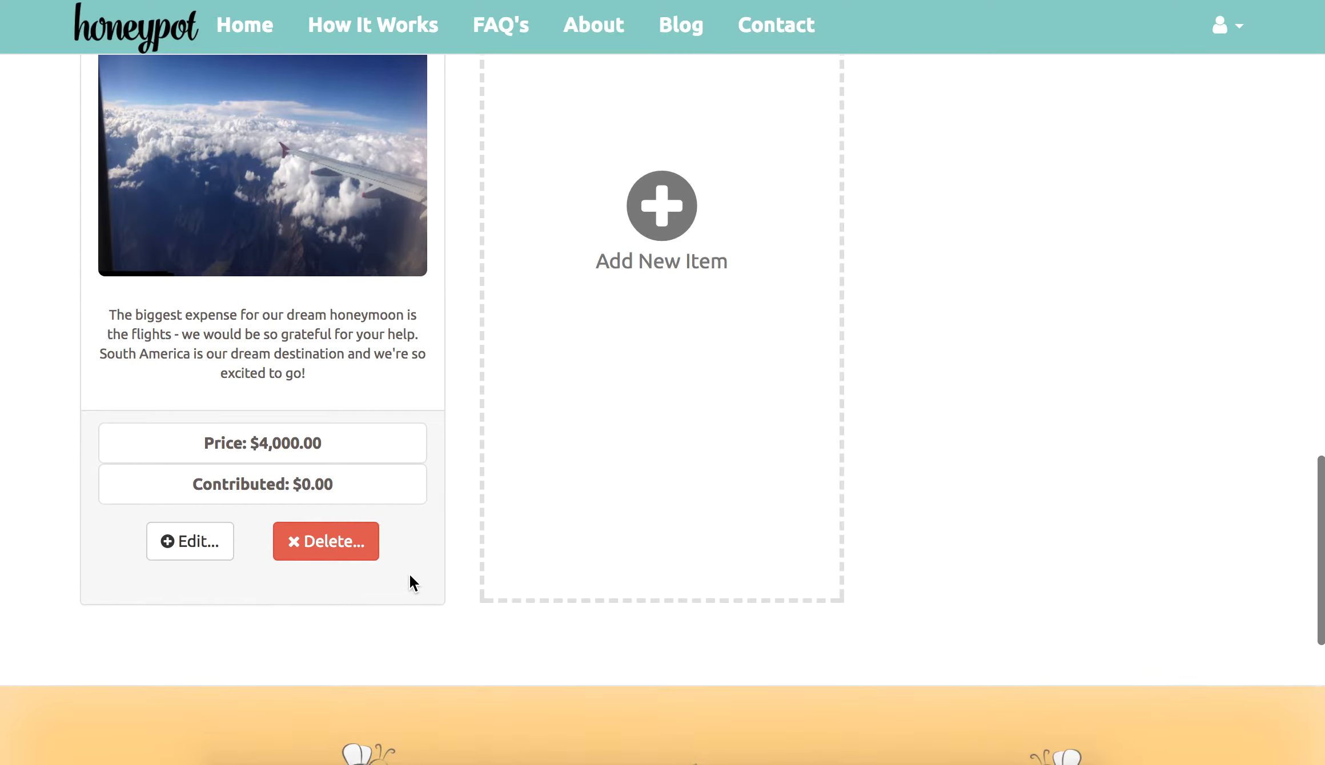
scroll(409, 571, up, 8)
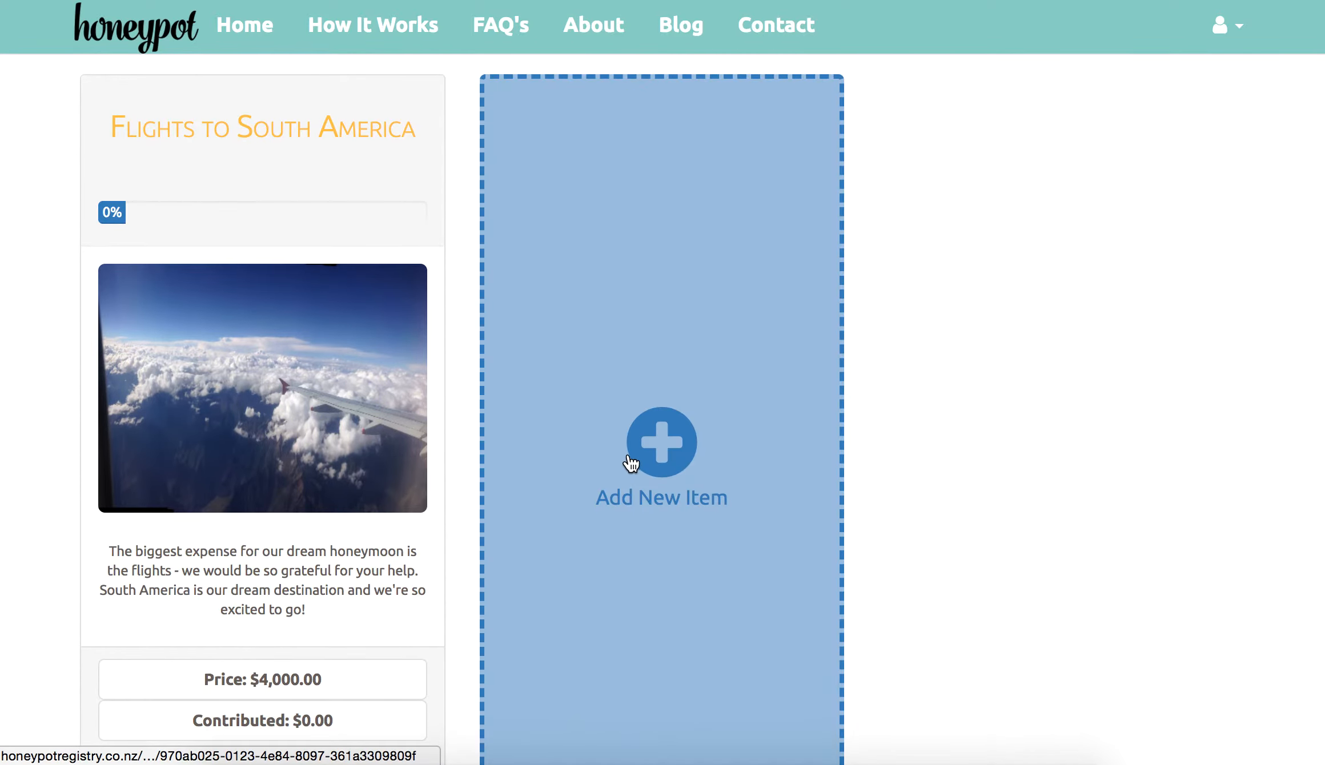
click(662, 440)
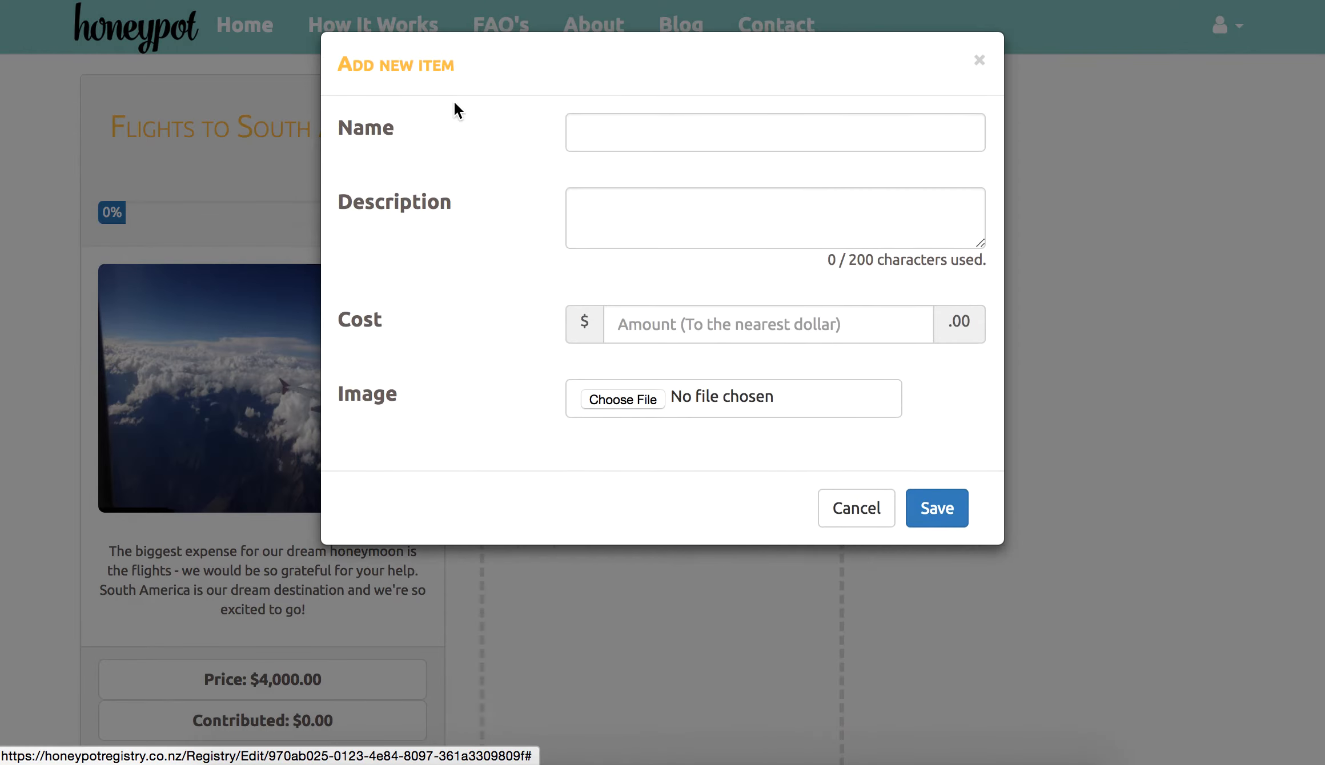
click(654, 402)
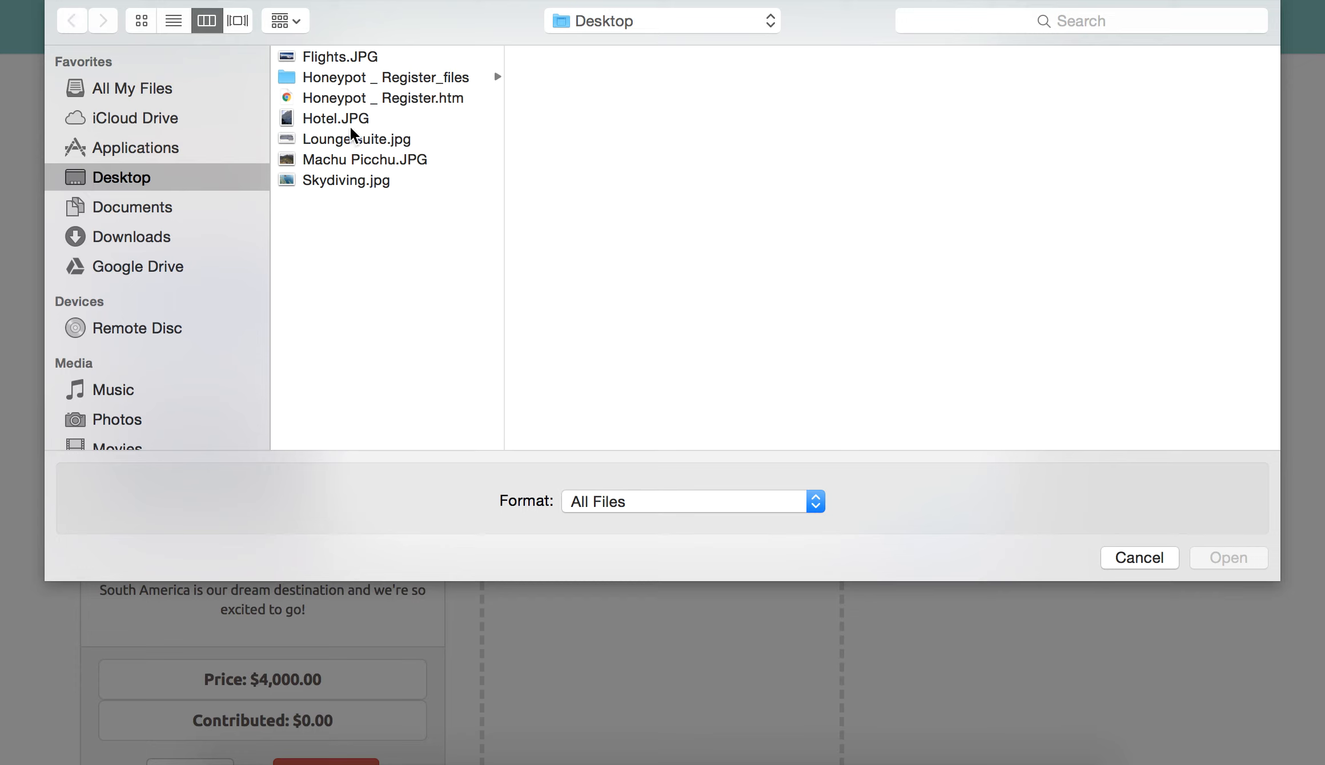
click(334, 118)
click(1254, 562)
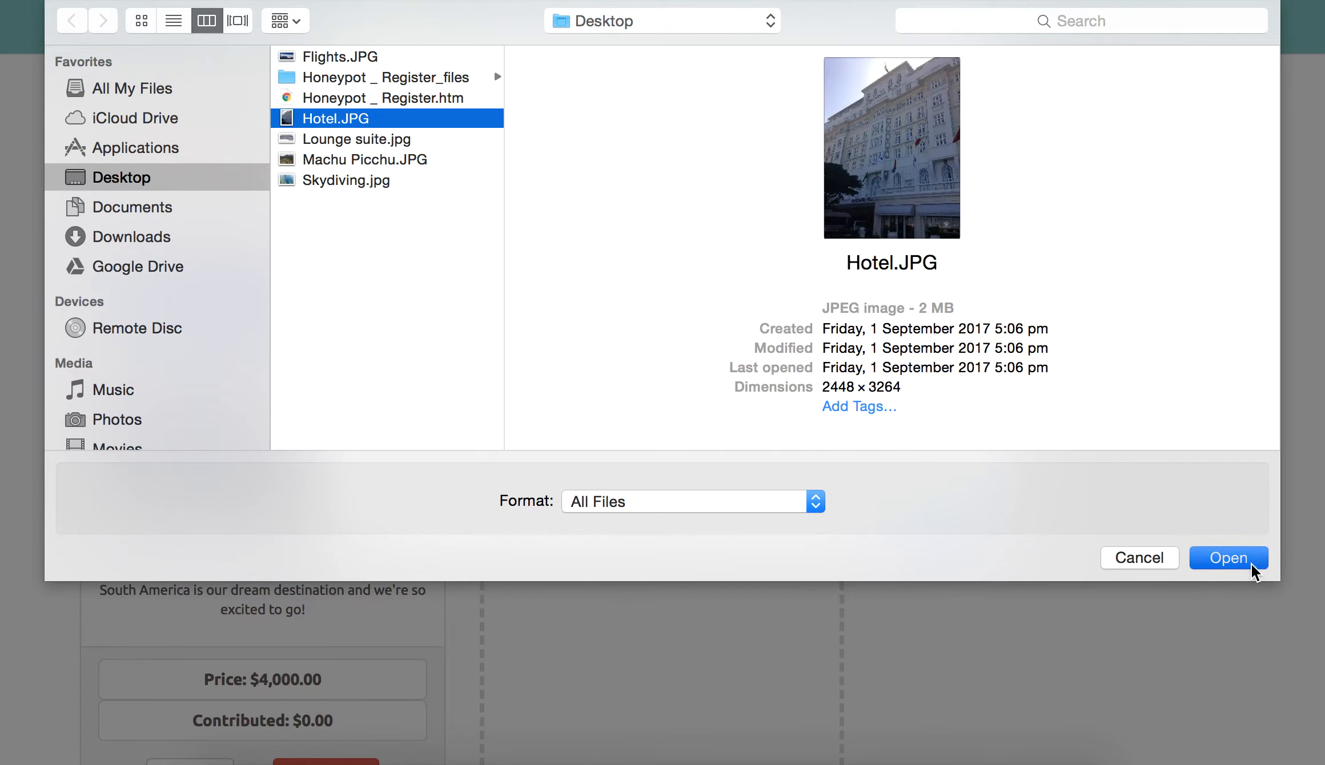
Name the new gift item "Luxury accommodation in Rio"
click(614, 130)
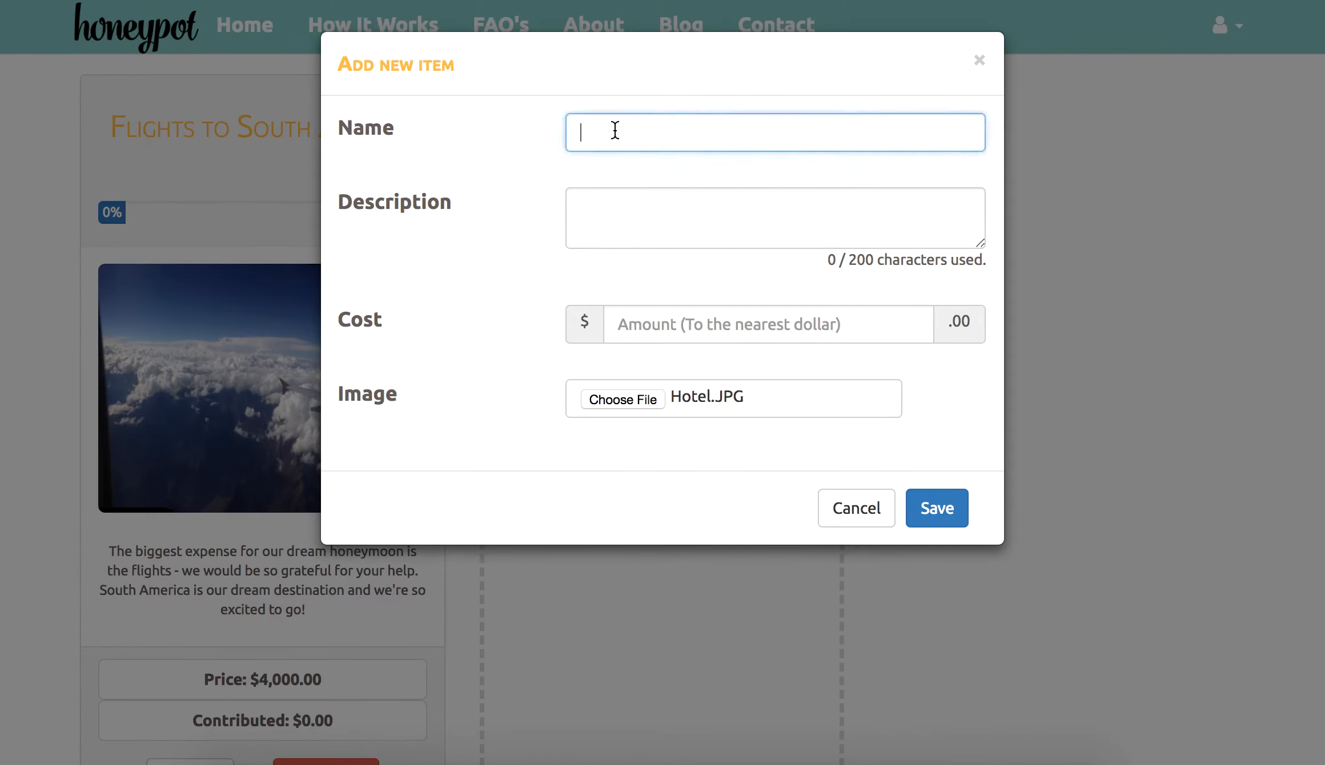
text(Luxury accommodation )
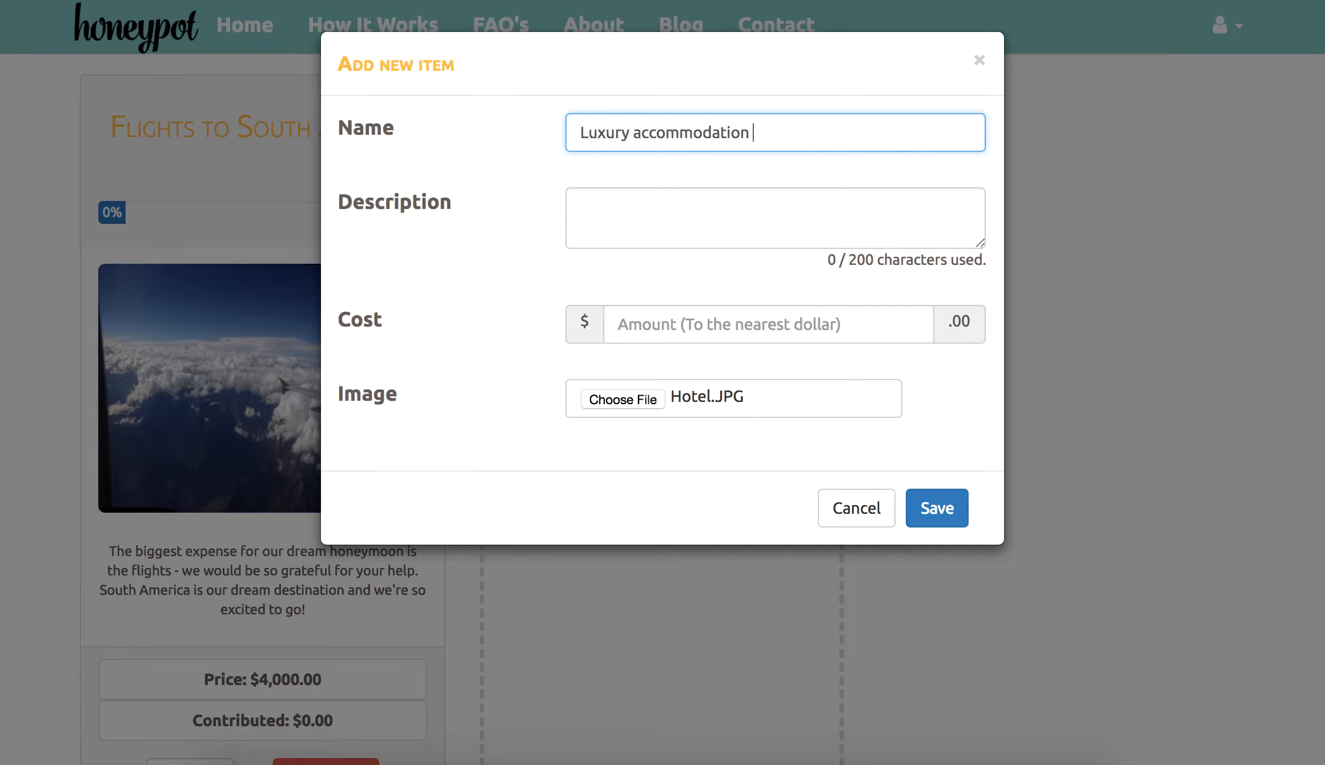
text(in Rio)
key(Tab)
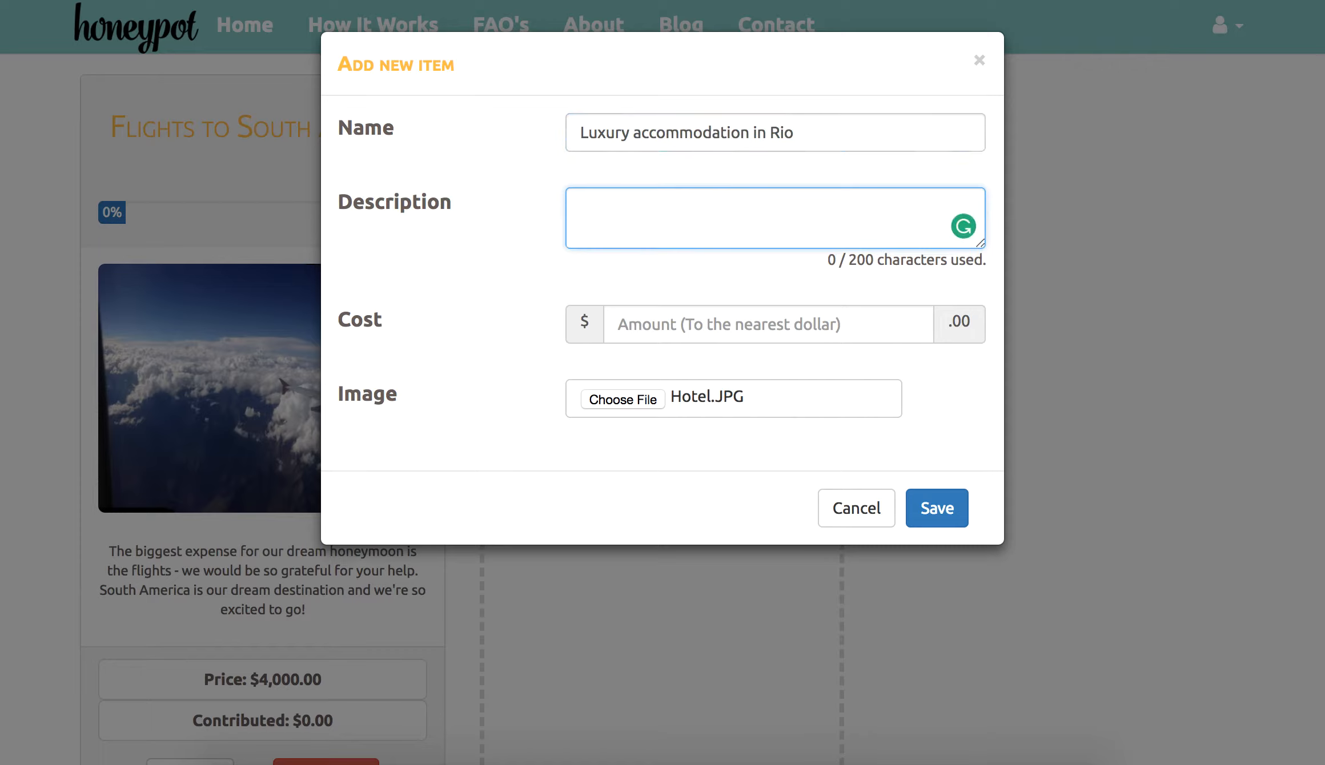
Enter the description "We'd love to stay at the famous Copacabana Hotel." for the Rio accommodation item
text(We'd love to stay at the f)
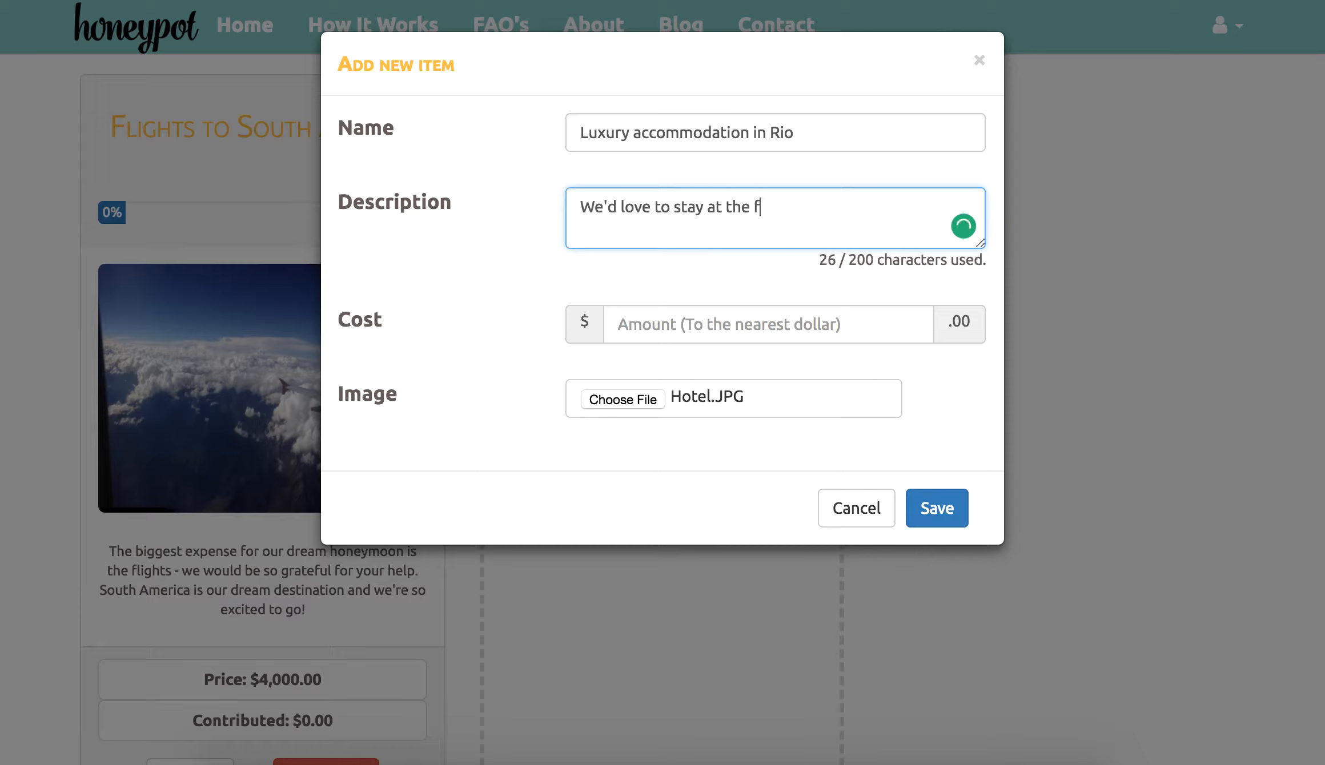
text(amous Copa)
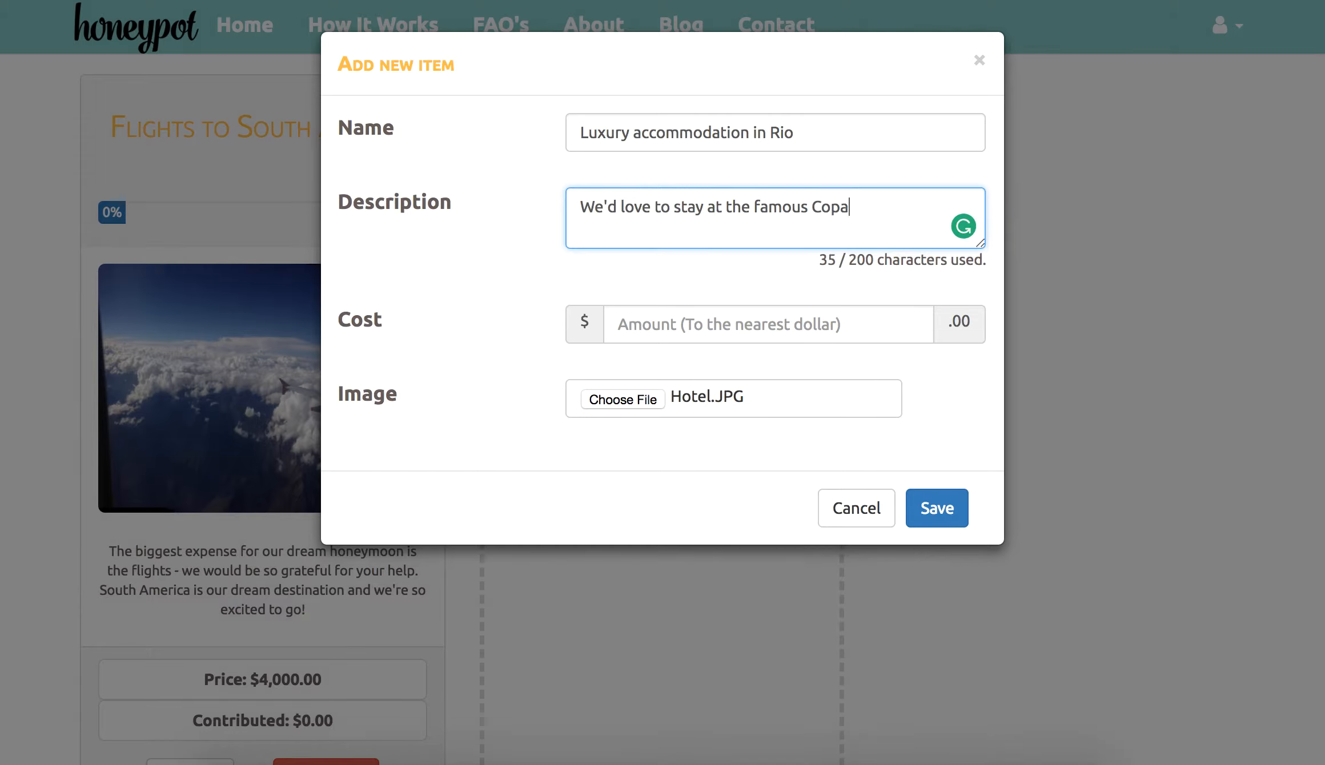
text(cobana)
key(BackSpace)
key(BackSpace)
key(BackSpace)
key(BackSpace)
key(BackSpace)
key(BackSpace)
key(BackSpace)
text(cabana Hotel)
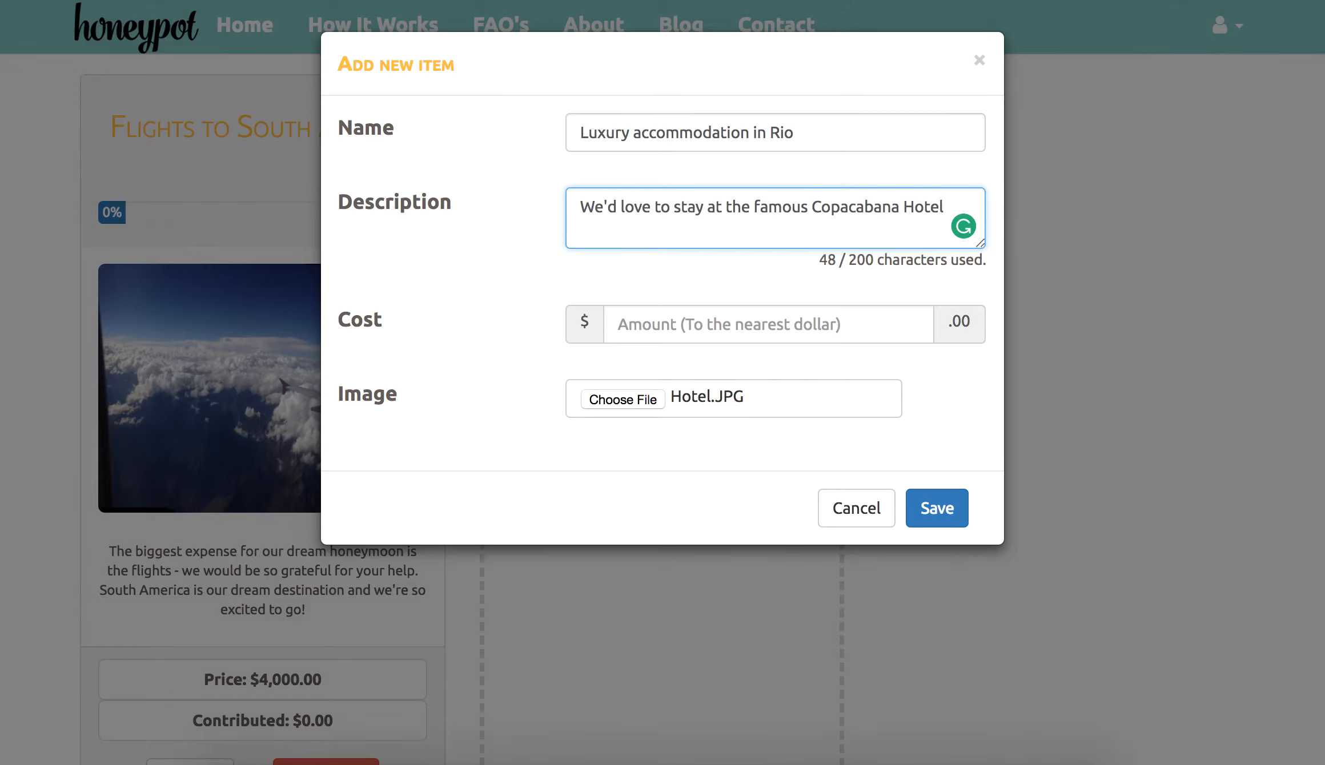
text(.)
Set the Rio accommodation item's cost to $500 and save the item
click(682, 330)
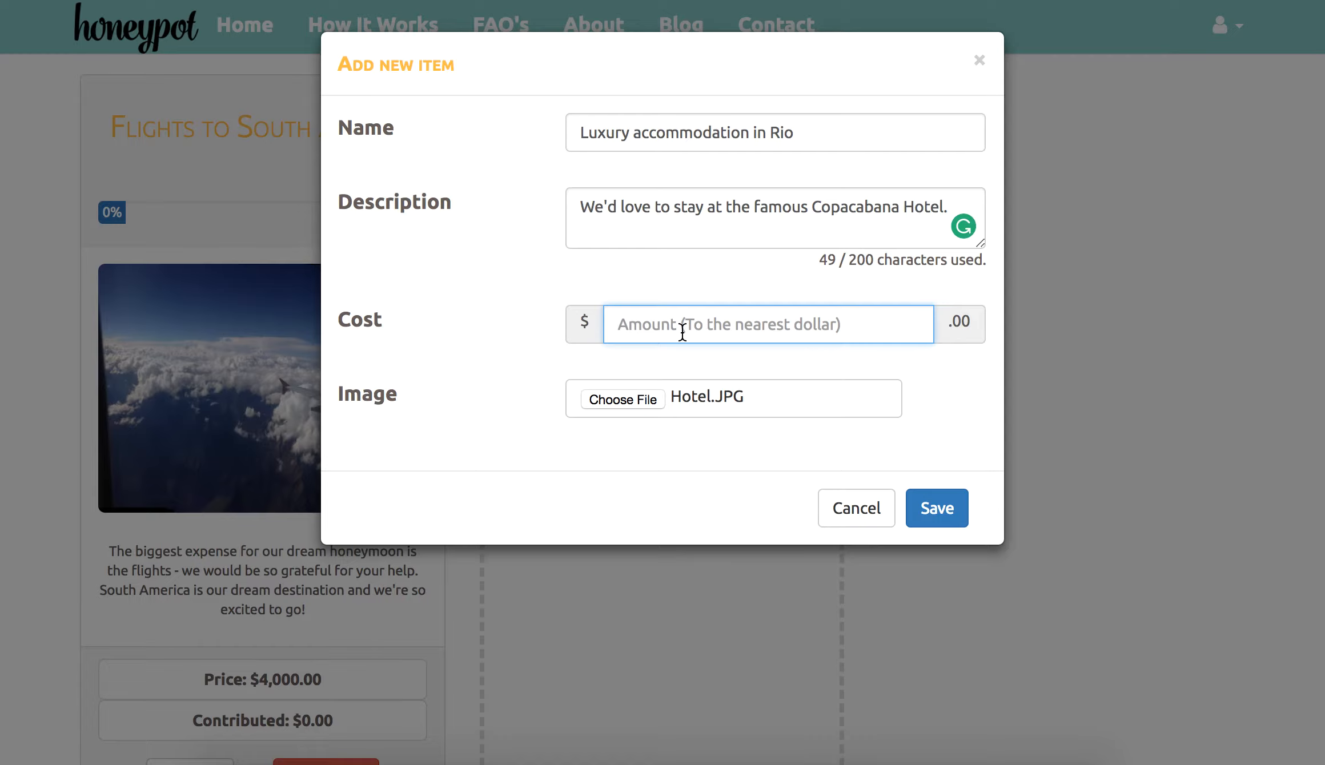
text(500)
click(934, 508)
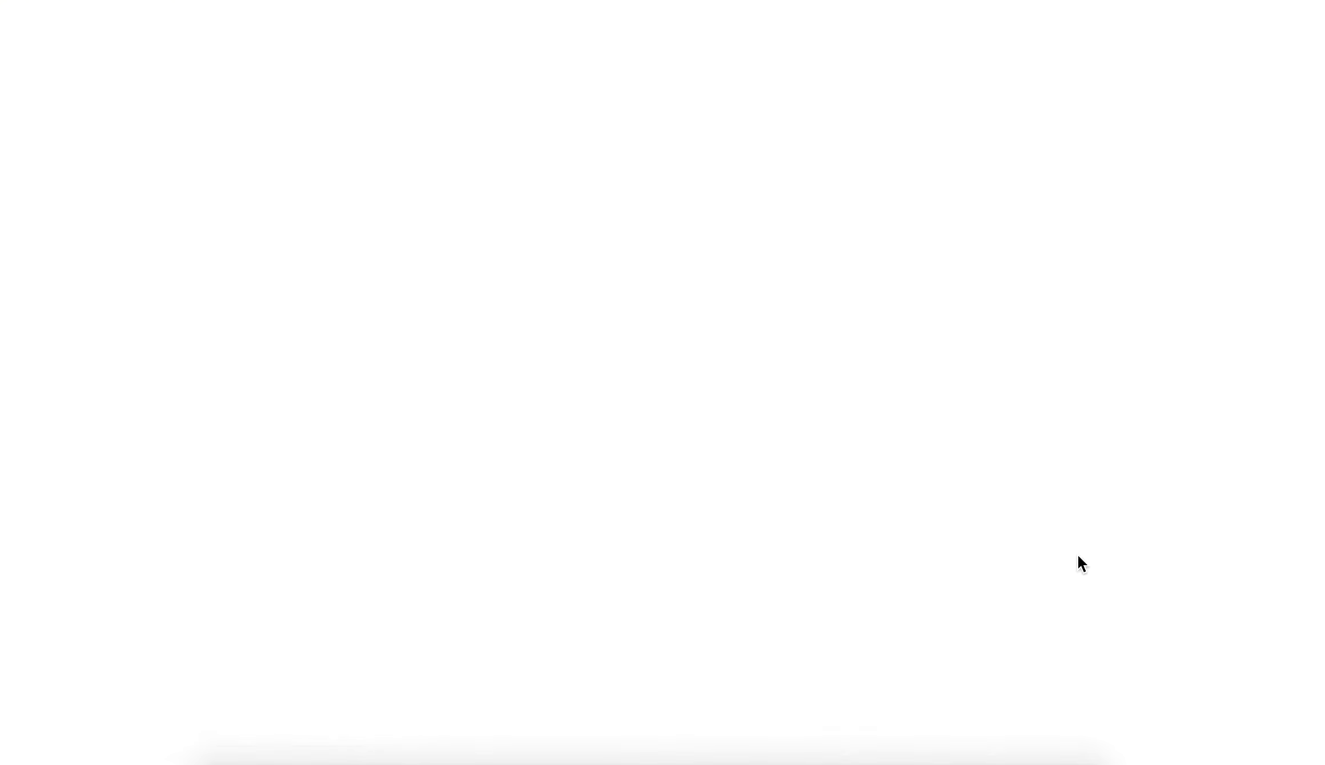
Review the Rio accommodation gift, open its details for editing and save them as they are
scroll(1077, 554, down, 15)
scroll(1077, 554, up, 6)
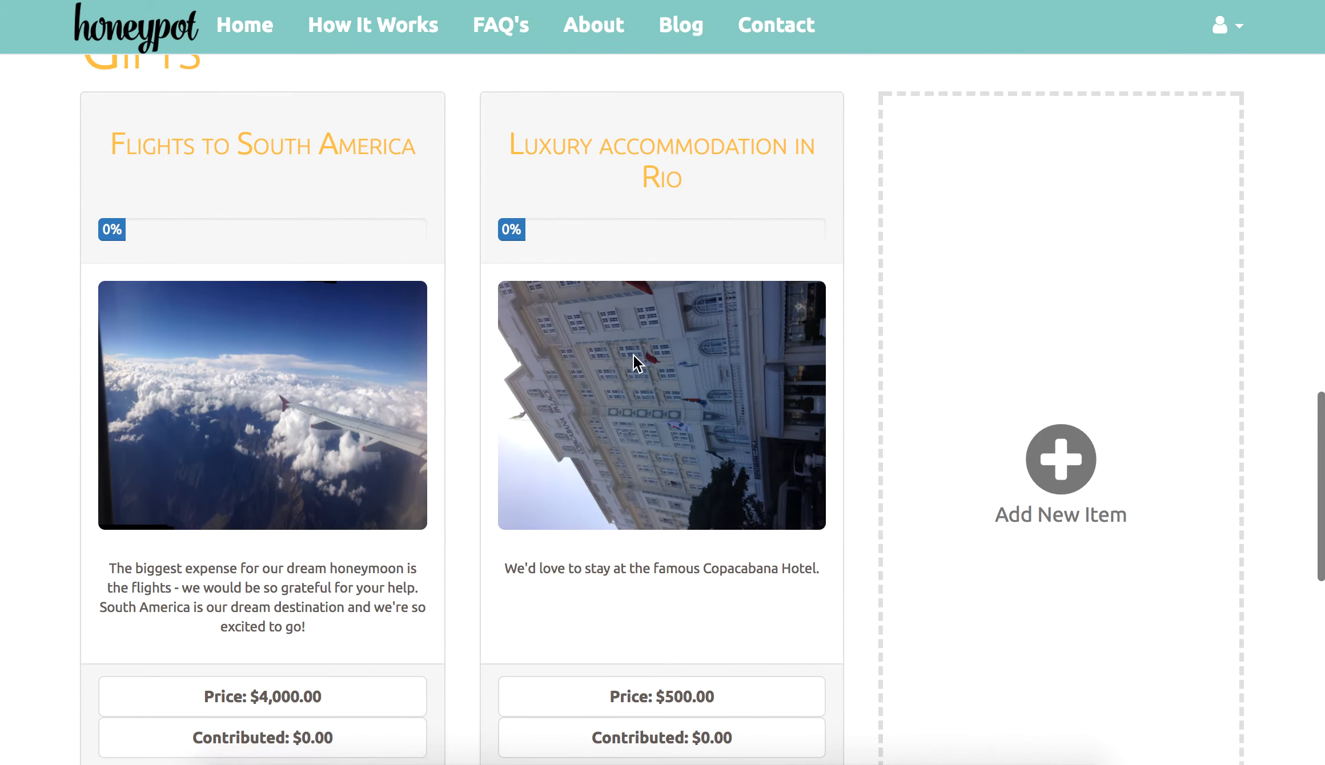
scroll(699, 491, down, 5)
scroll(698, 489, up, 3)
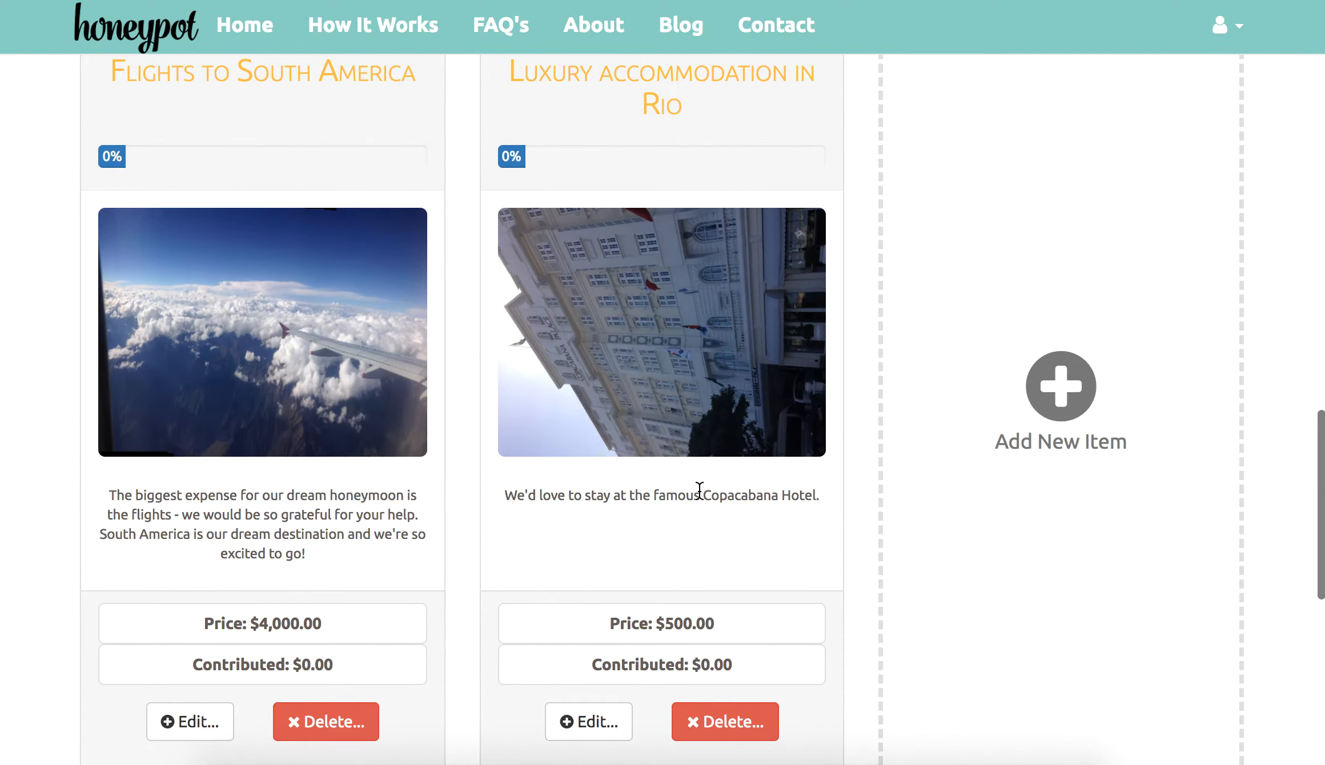
scroll(699, 490, down, 1)
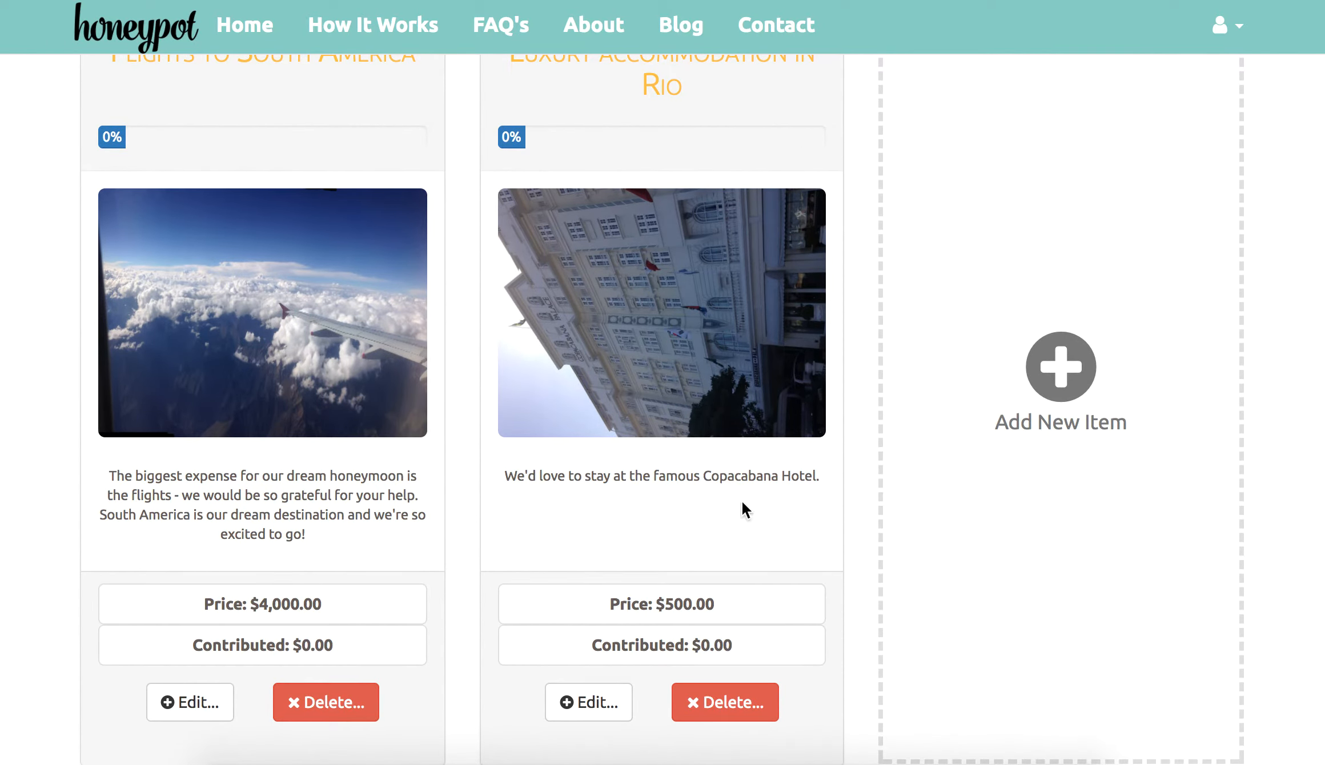
scroll(742, 484, down, 2)
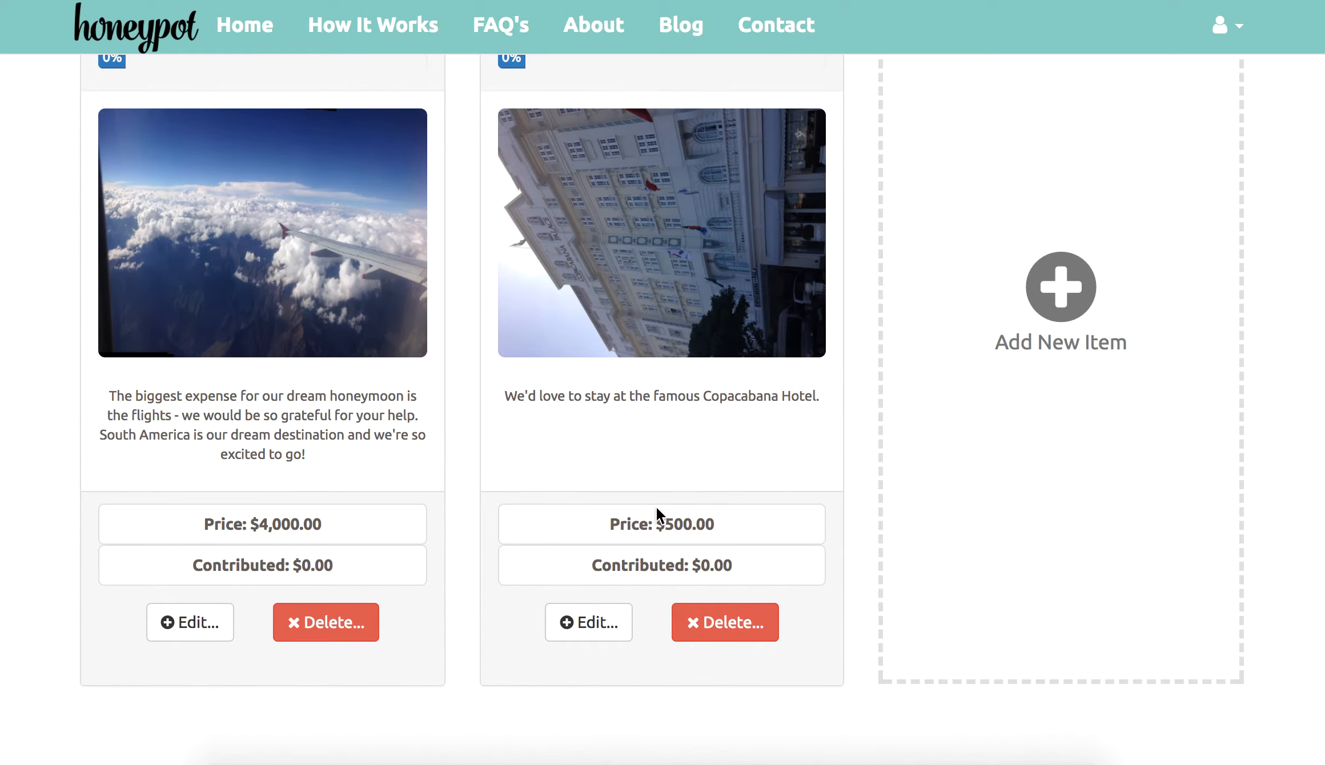
click(595, 618)
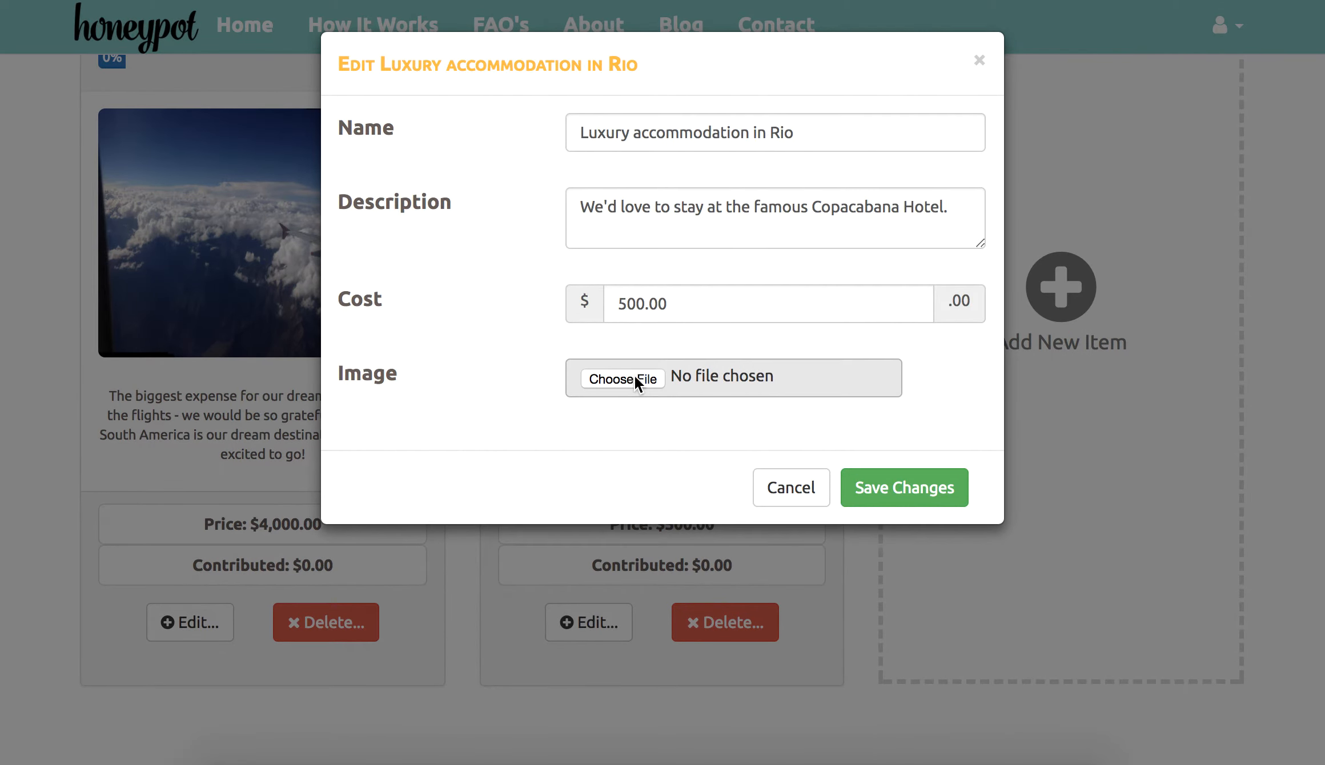
click(870, 491)
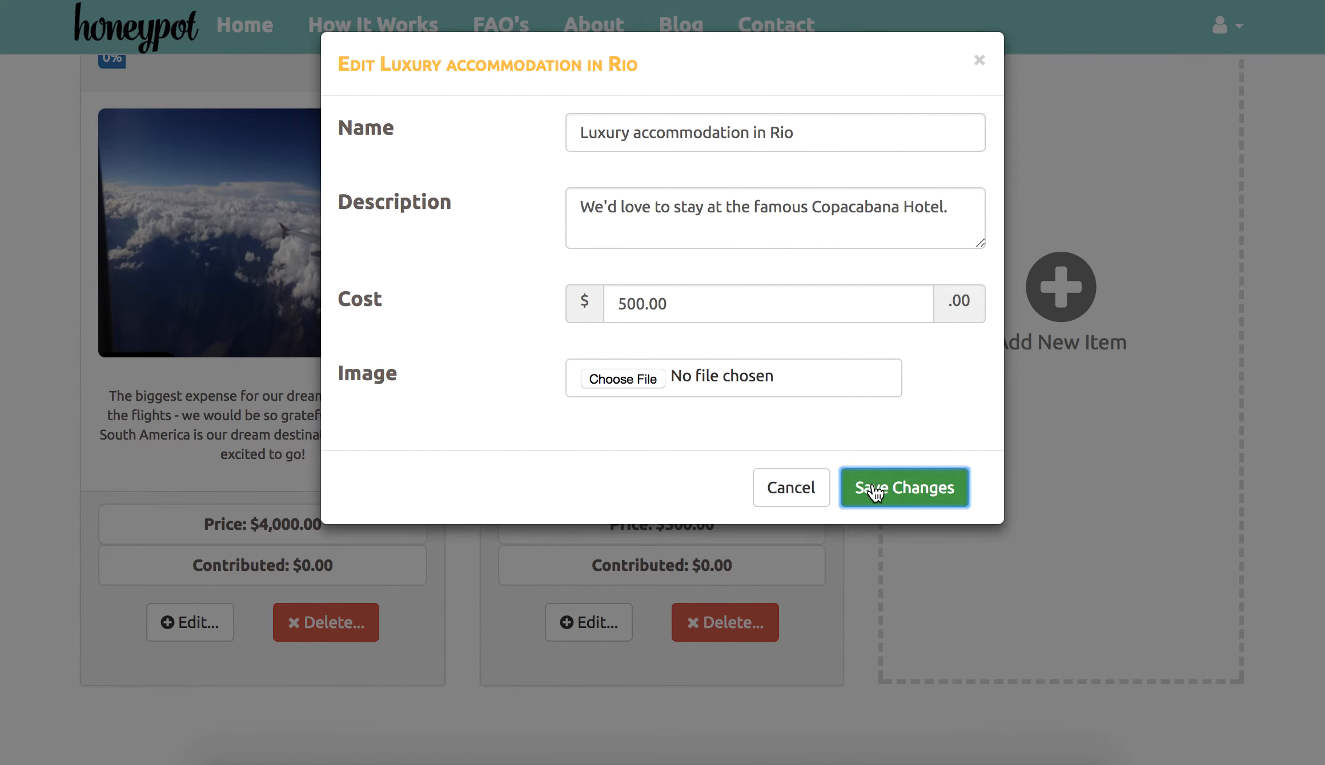
Start a third gift item with Lounge suite.jpg as its image and name it "Brand new lounge suite"
scroll(1094, 477, down, 15)
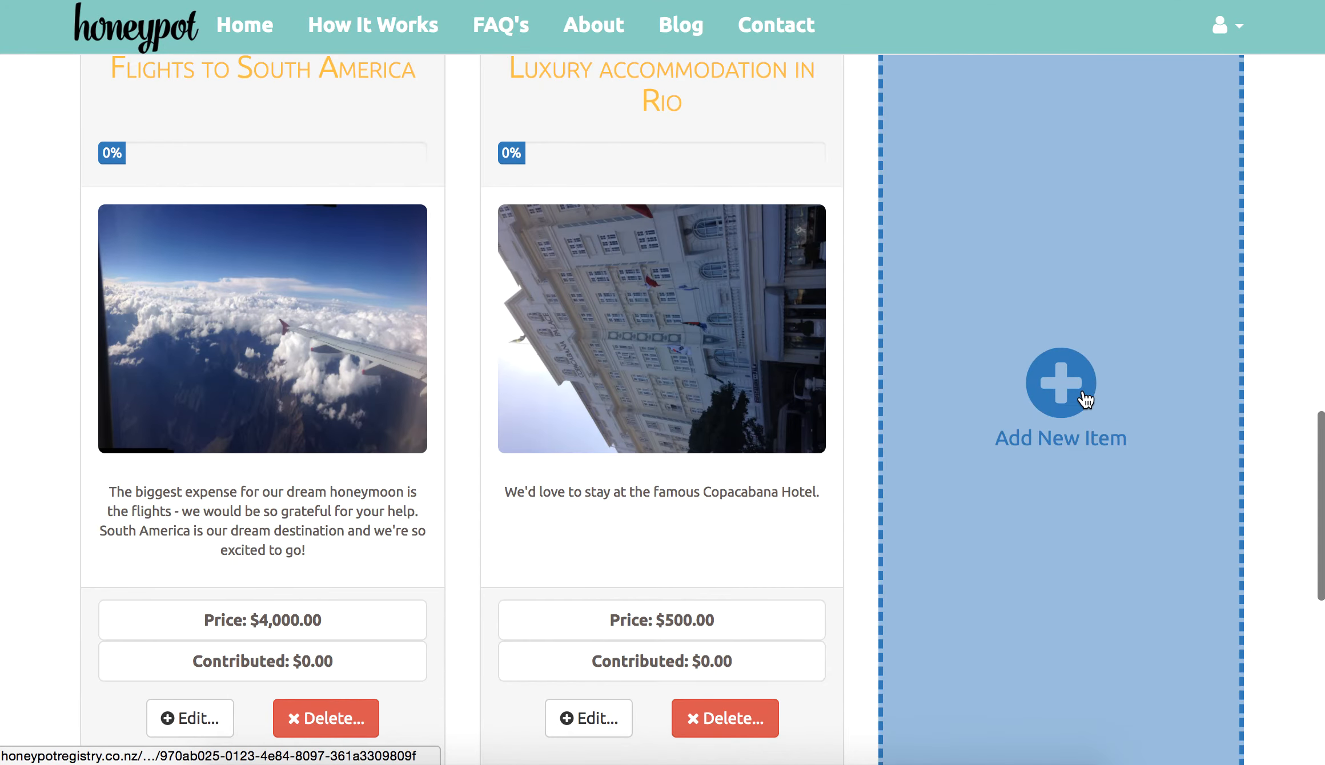
click(1085, 399)
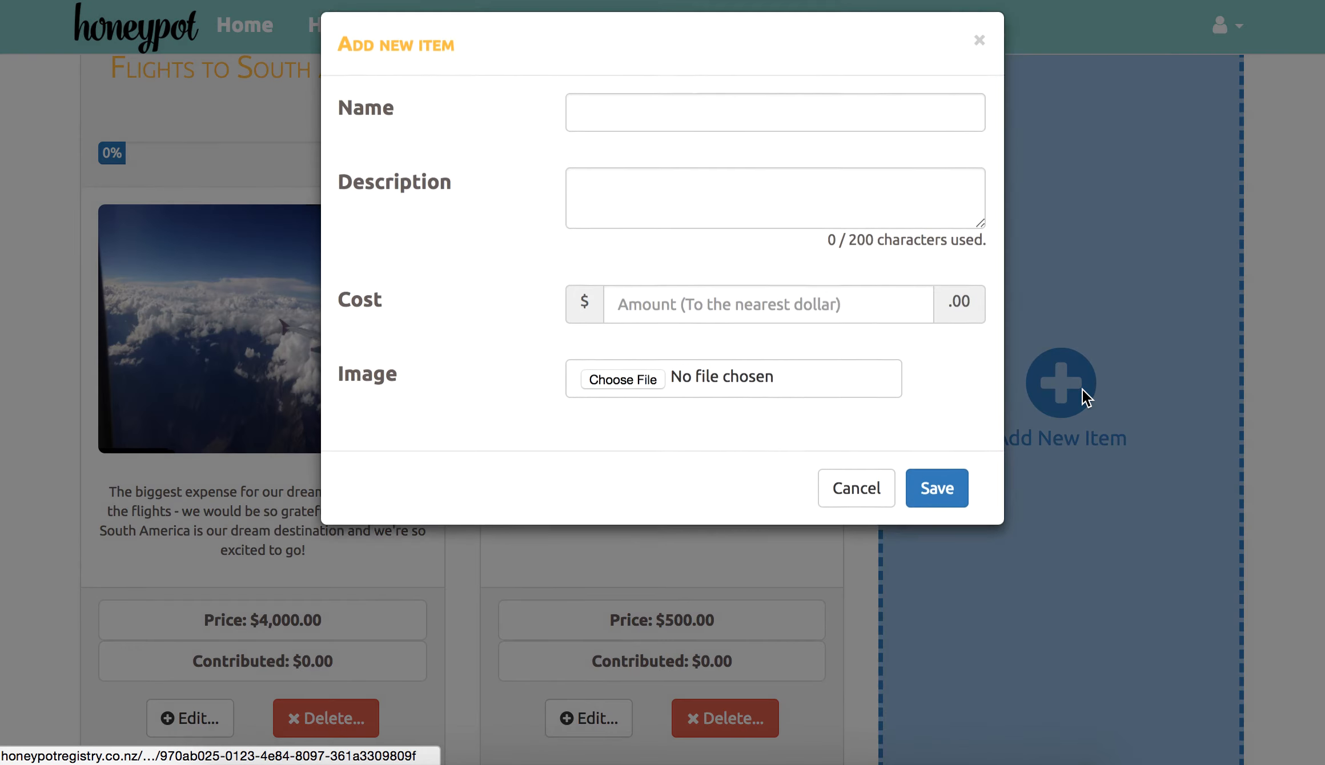
click(640, 399)
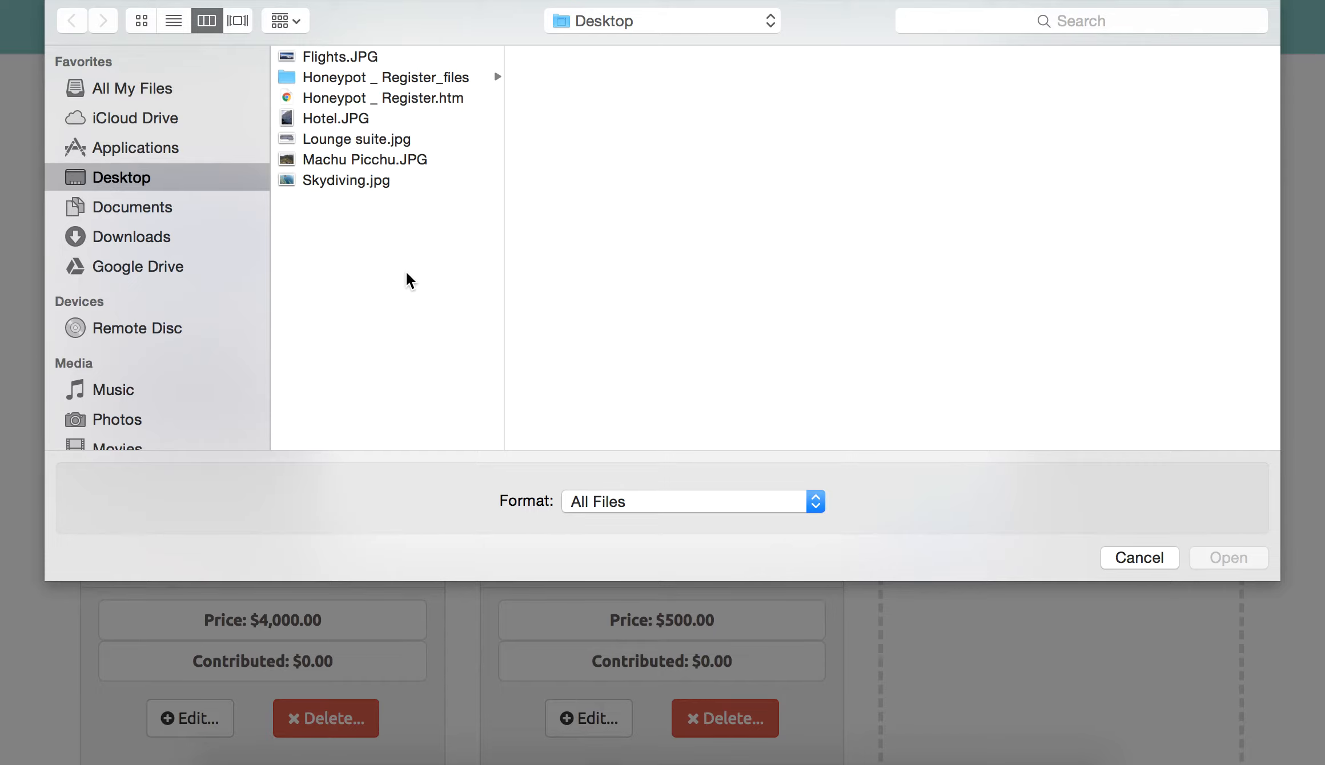
click(320, 140)
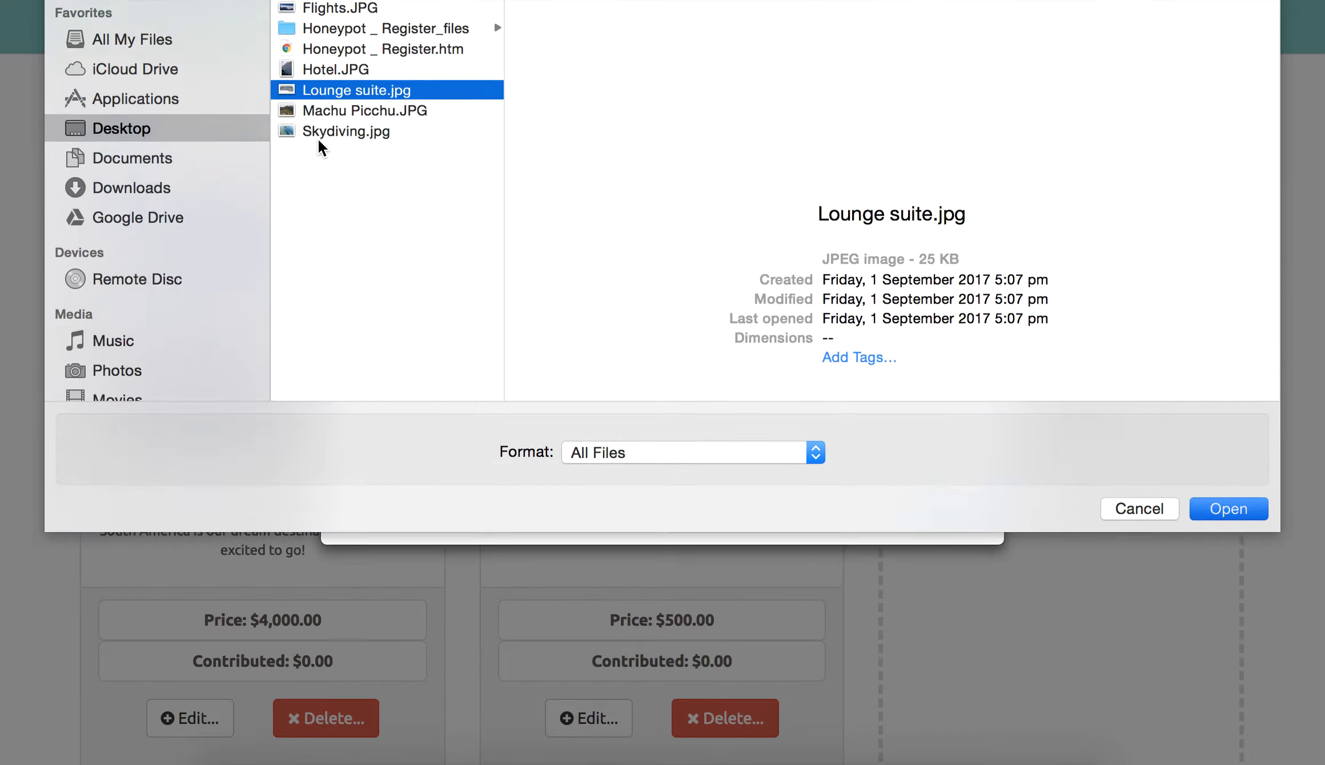
key(Return)
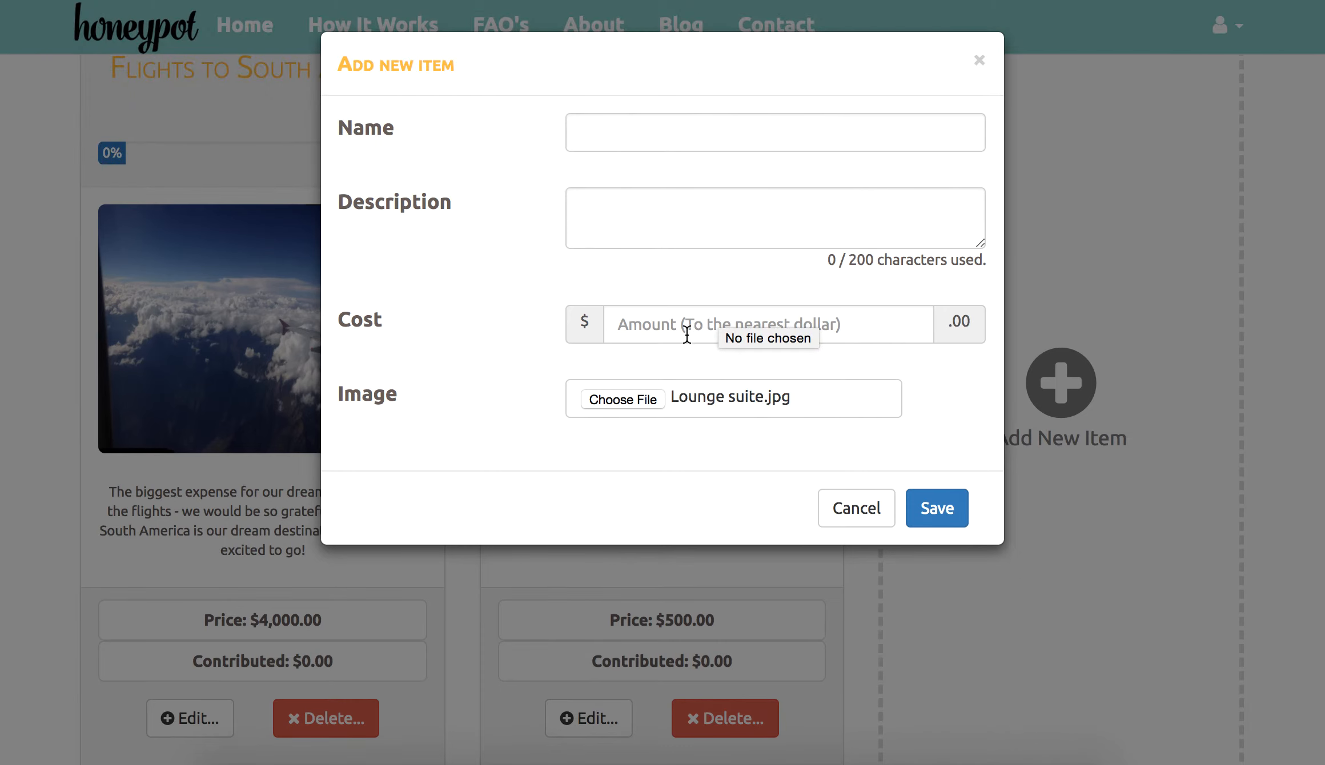
click(745, 126)
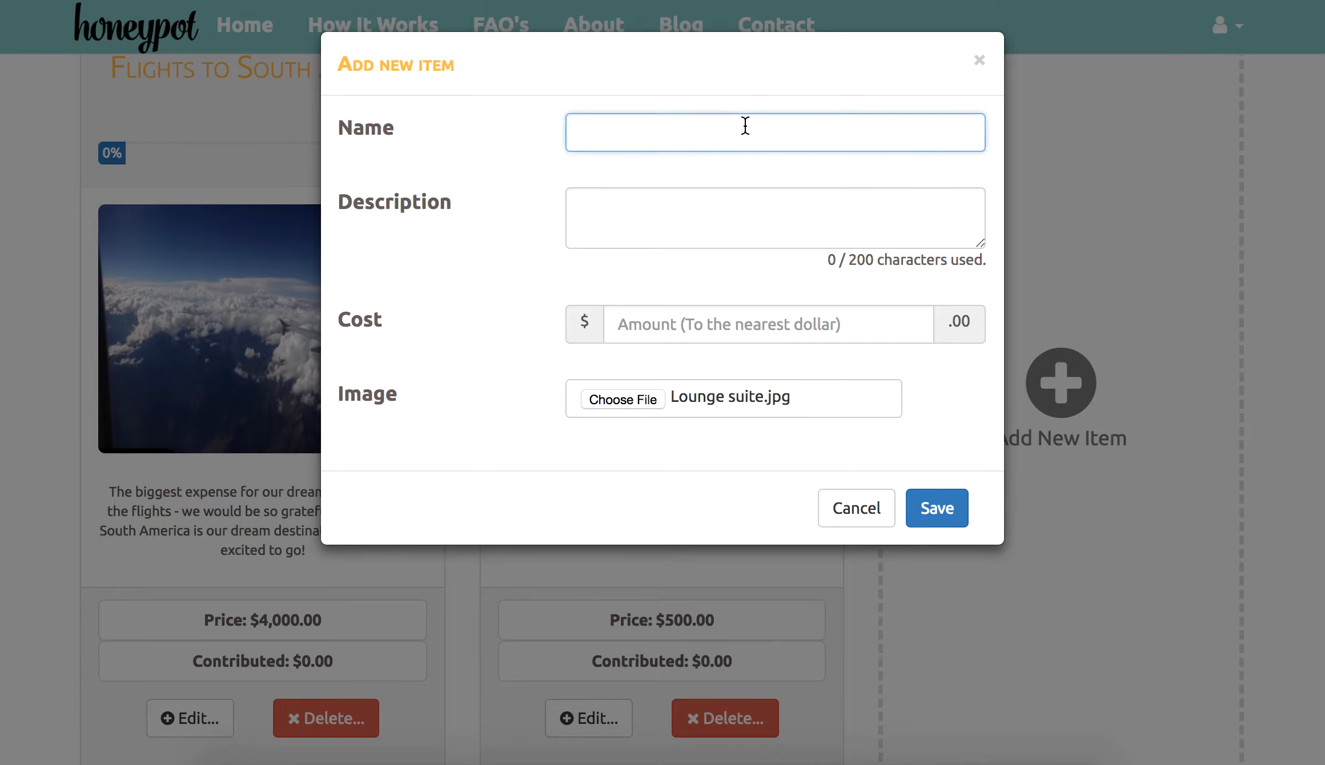
text(Brand new lounge suite)
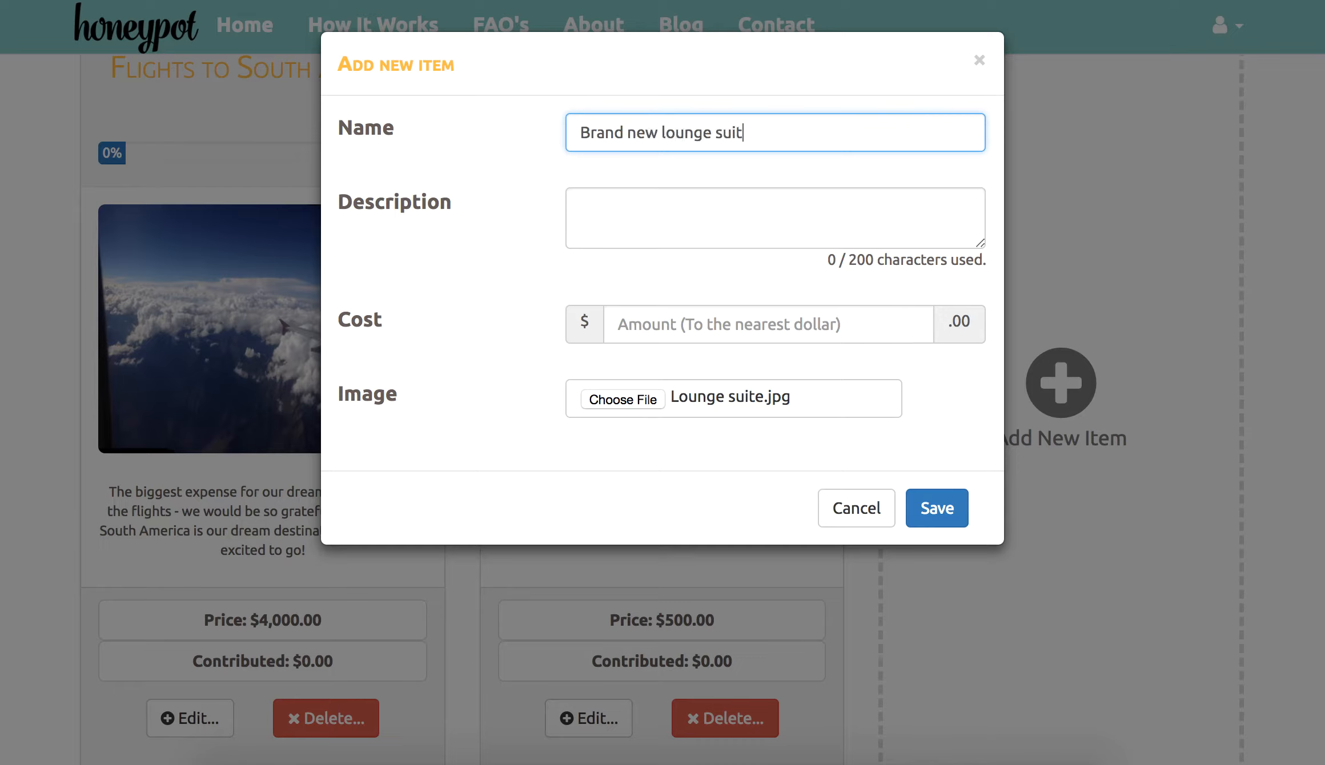
Describe the lounge suite item as "We'd love to replace our old, hand me down couch with a new suite that will remind us of our wedding."
click(813, 206)
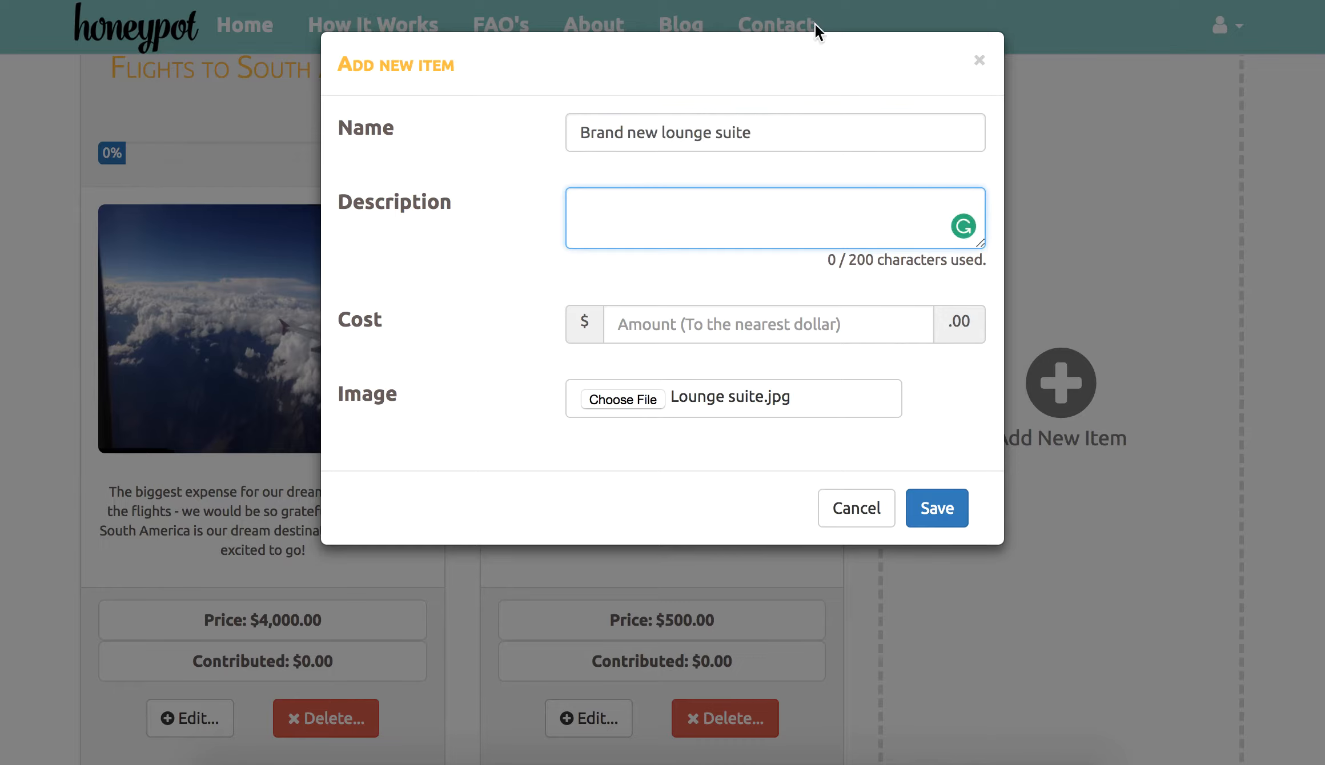
text(We'd love to replace ou)
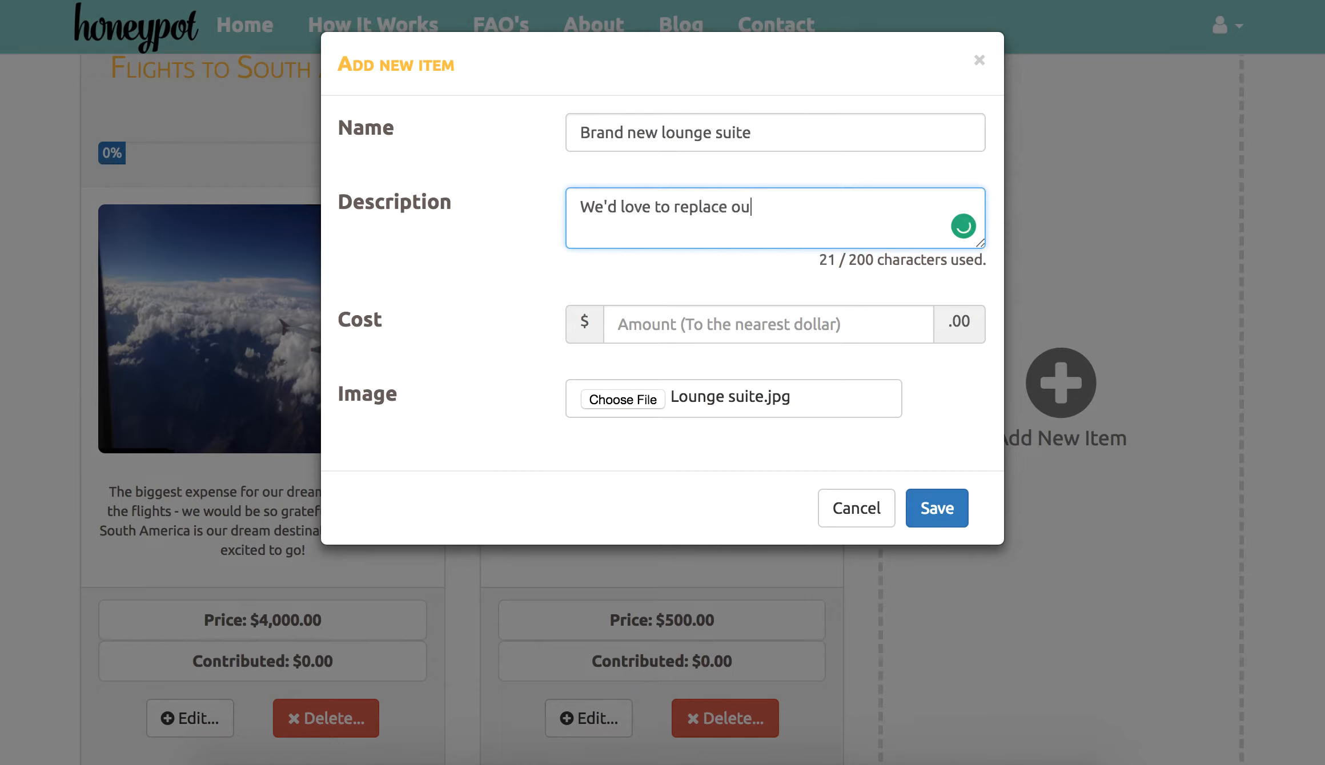
text(r old, hand me )
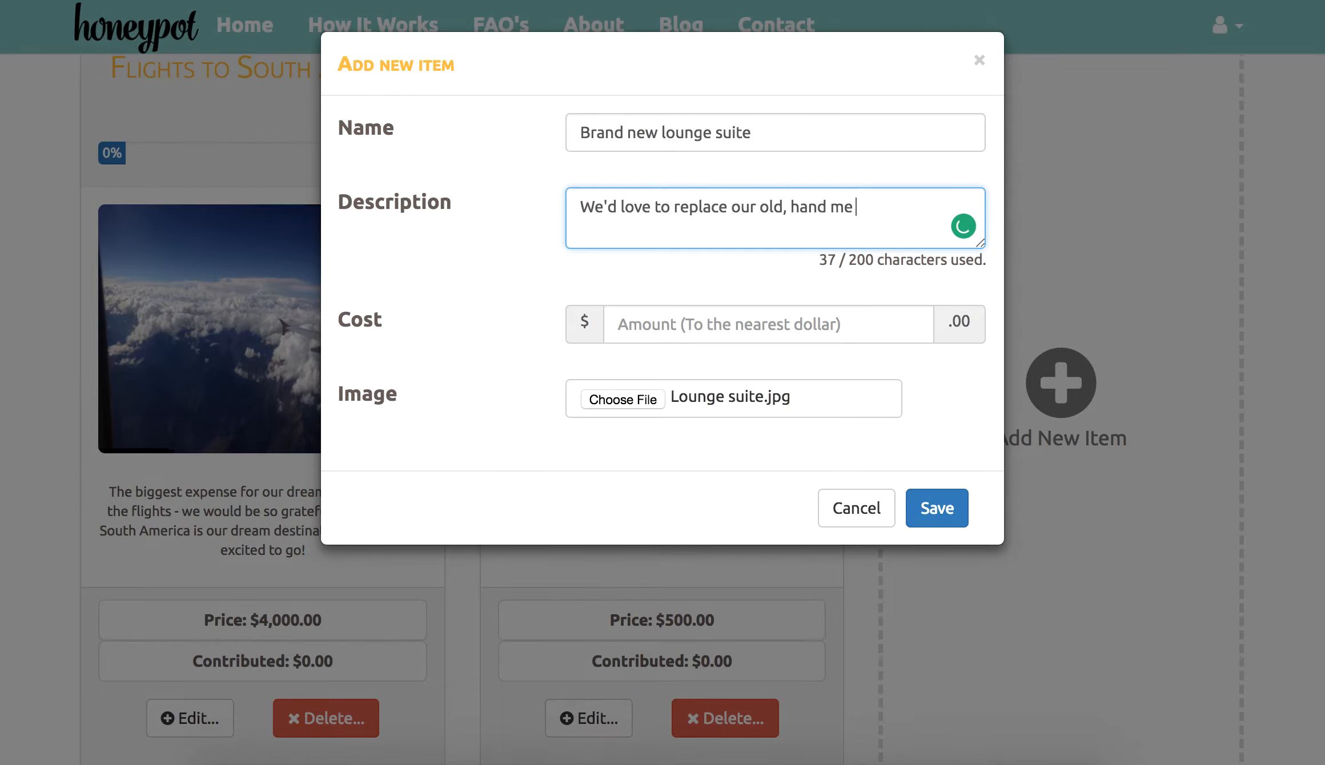
text(down couch w)
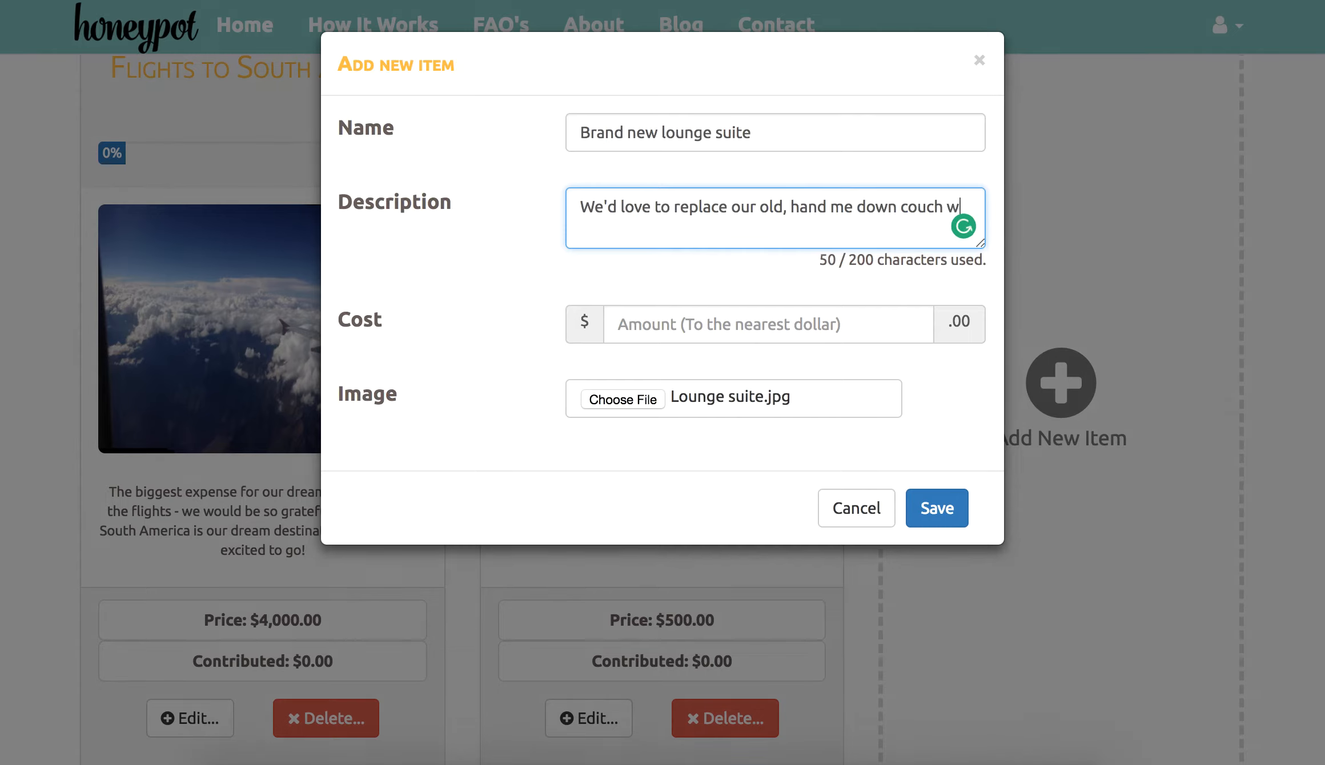
text(ith a new uite)
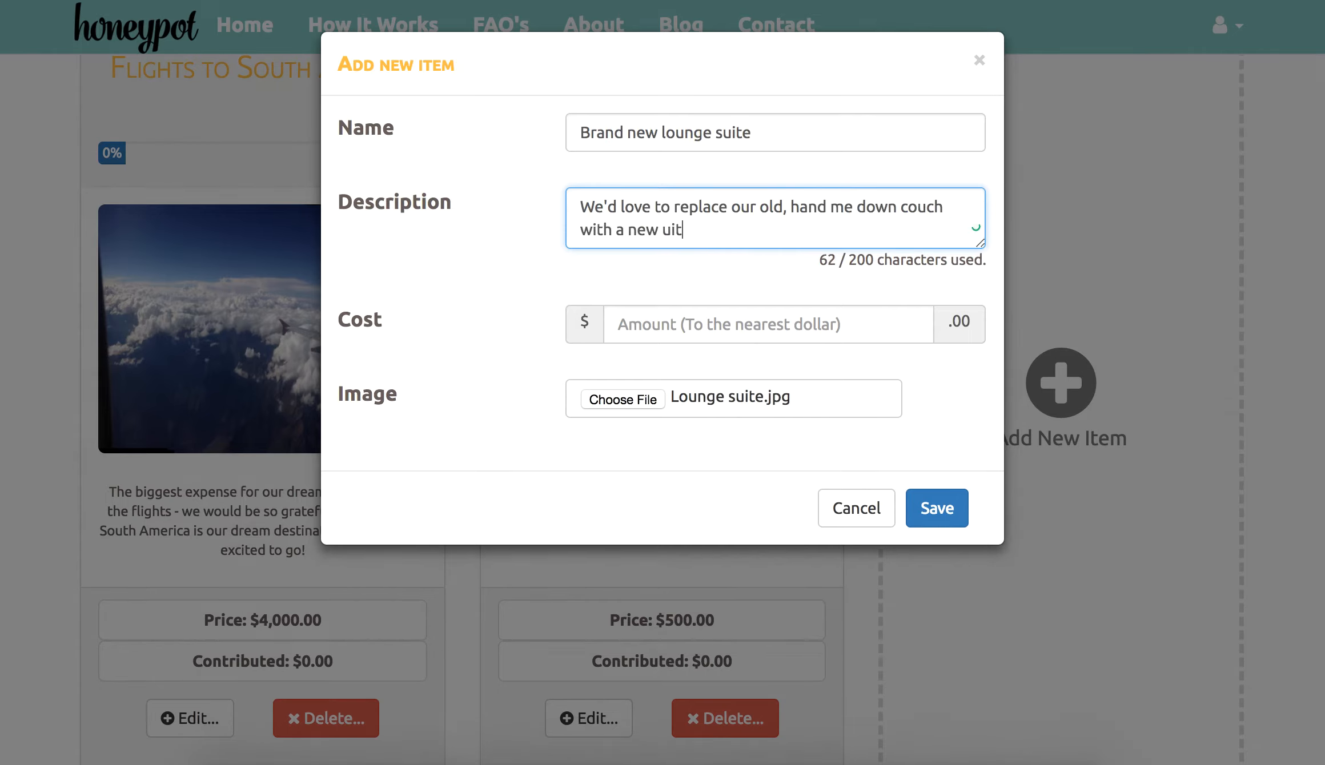
key(BackSpace)
key(BackSpace)
key(BackSpace)
key(BackSpace)
text(suite that will remi)
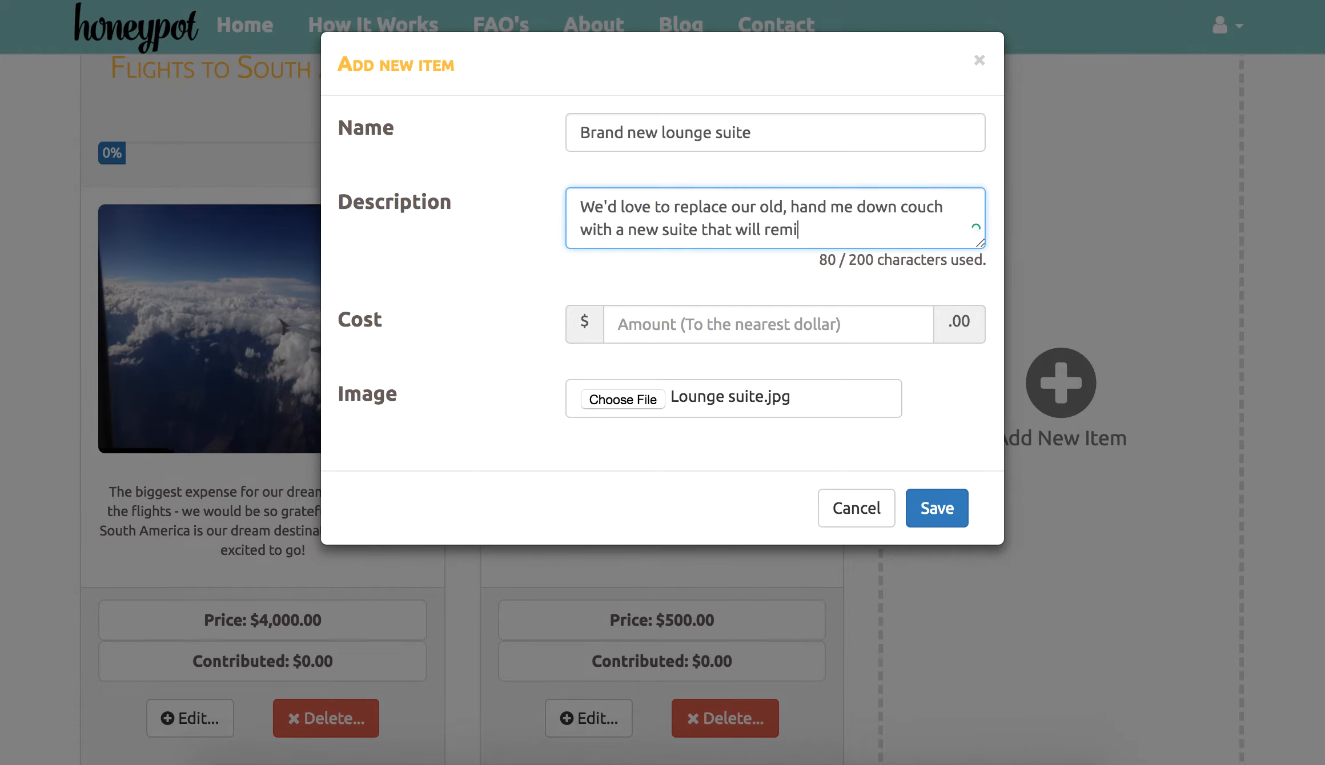
text(nd us of our wedding.)
Set the lounge suite item's cost to $1500 and save the item
click(754, 330)
text(1500)
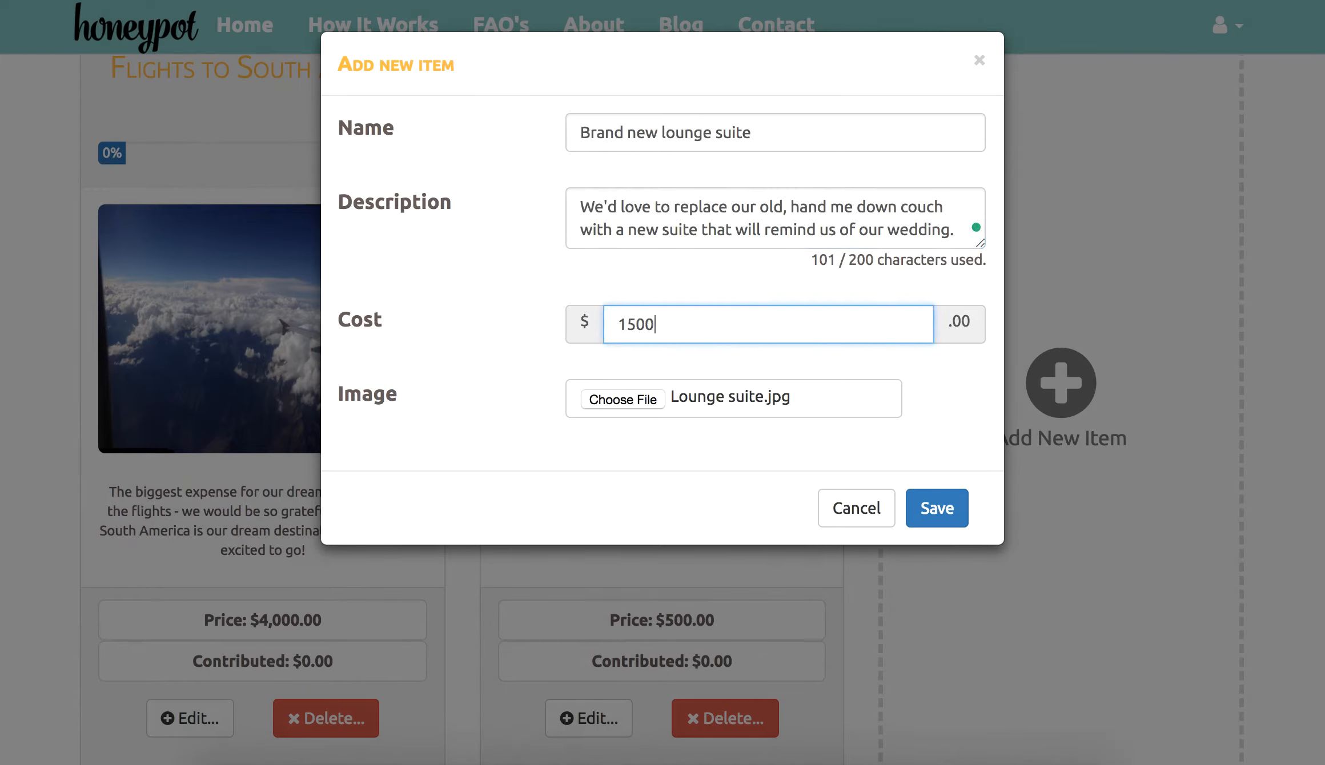
click(934, 511)
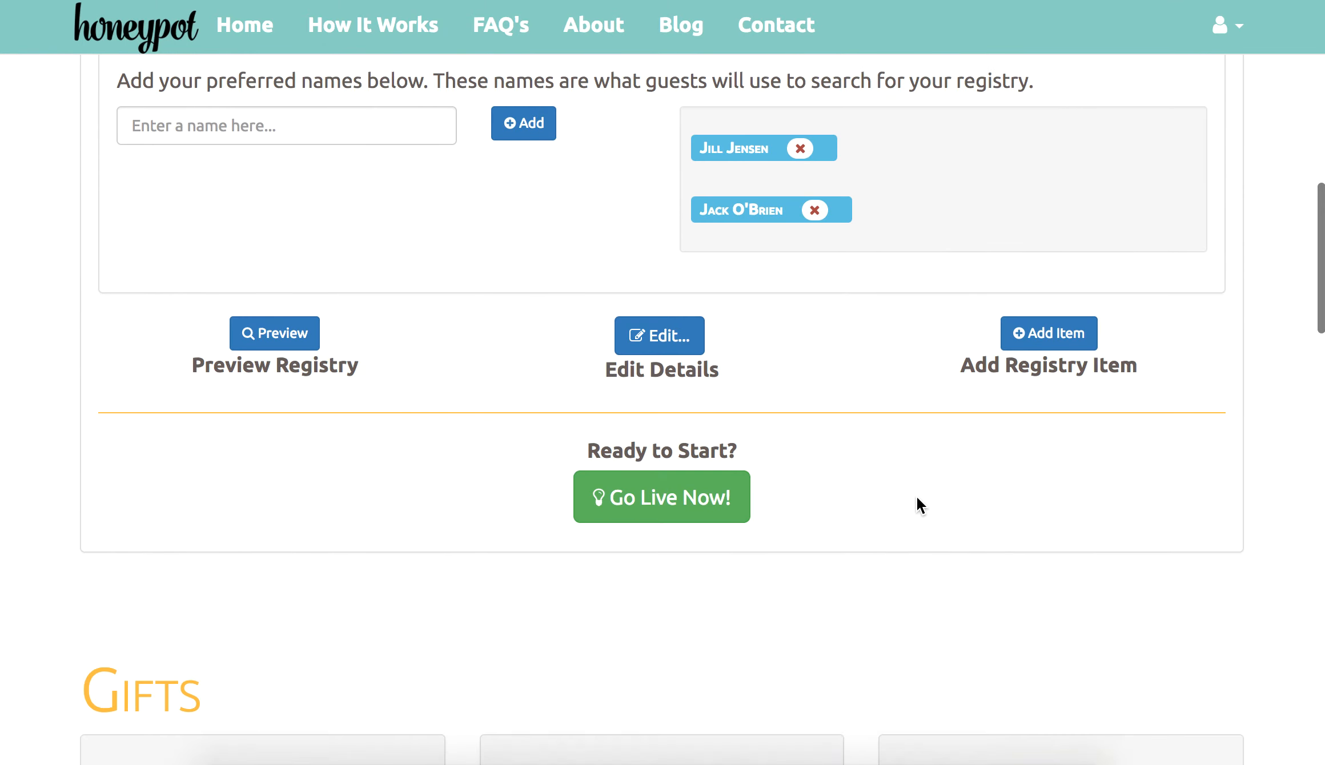
Review the gift cards for the lounge suite, flights and Rio accommodation, including their images, descriptions, prices and editing options
scroll(915, 494, down, 10)
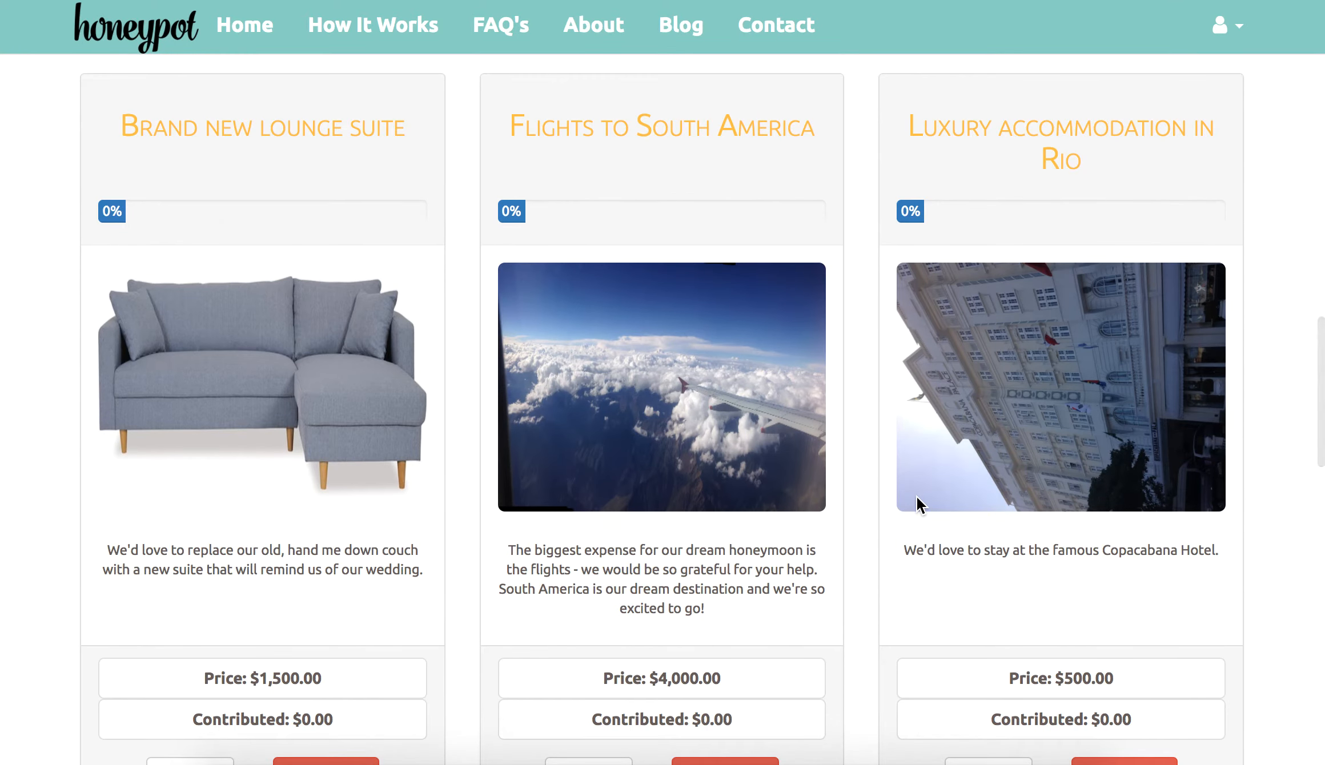
scroll(533, 370, up, 3)
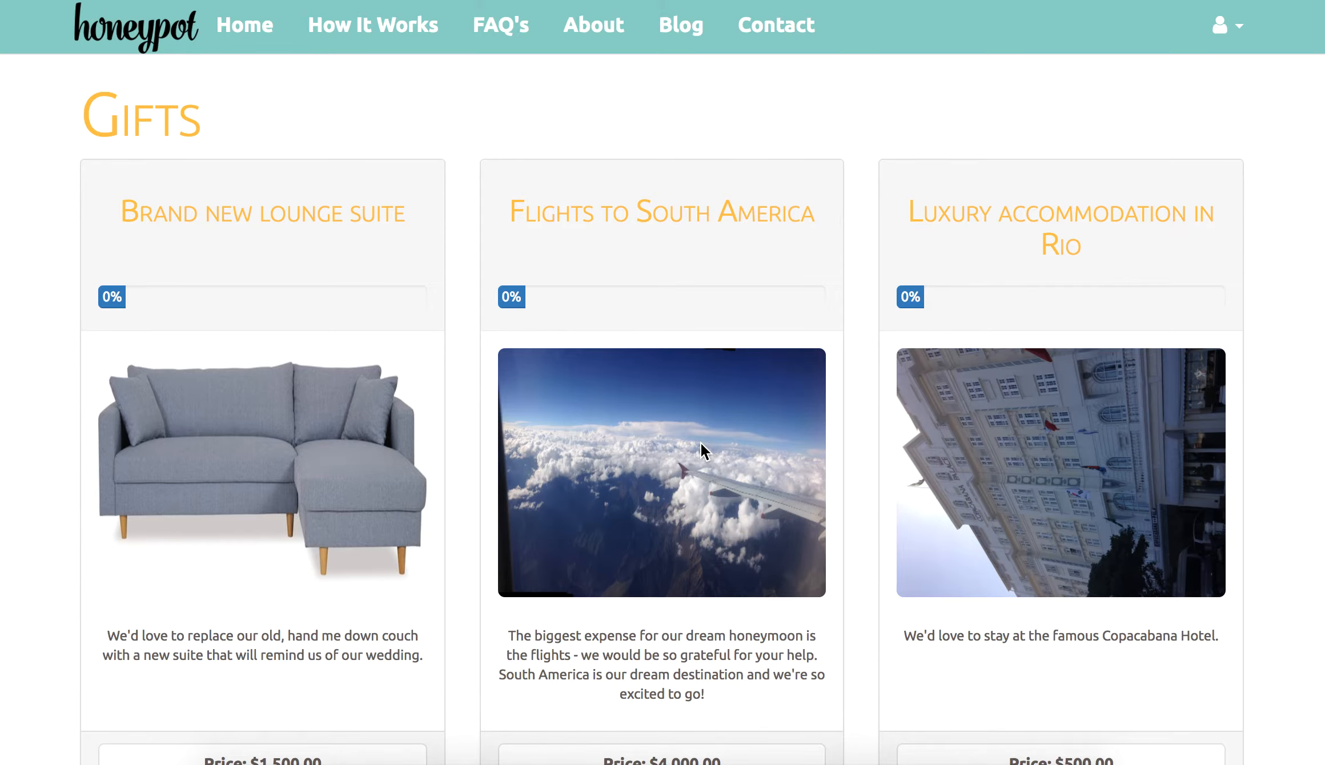
scroll(701, 444, down, 10)
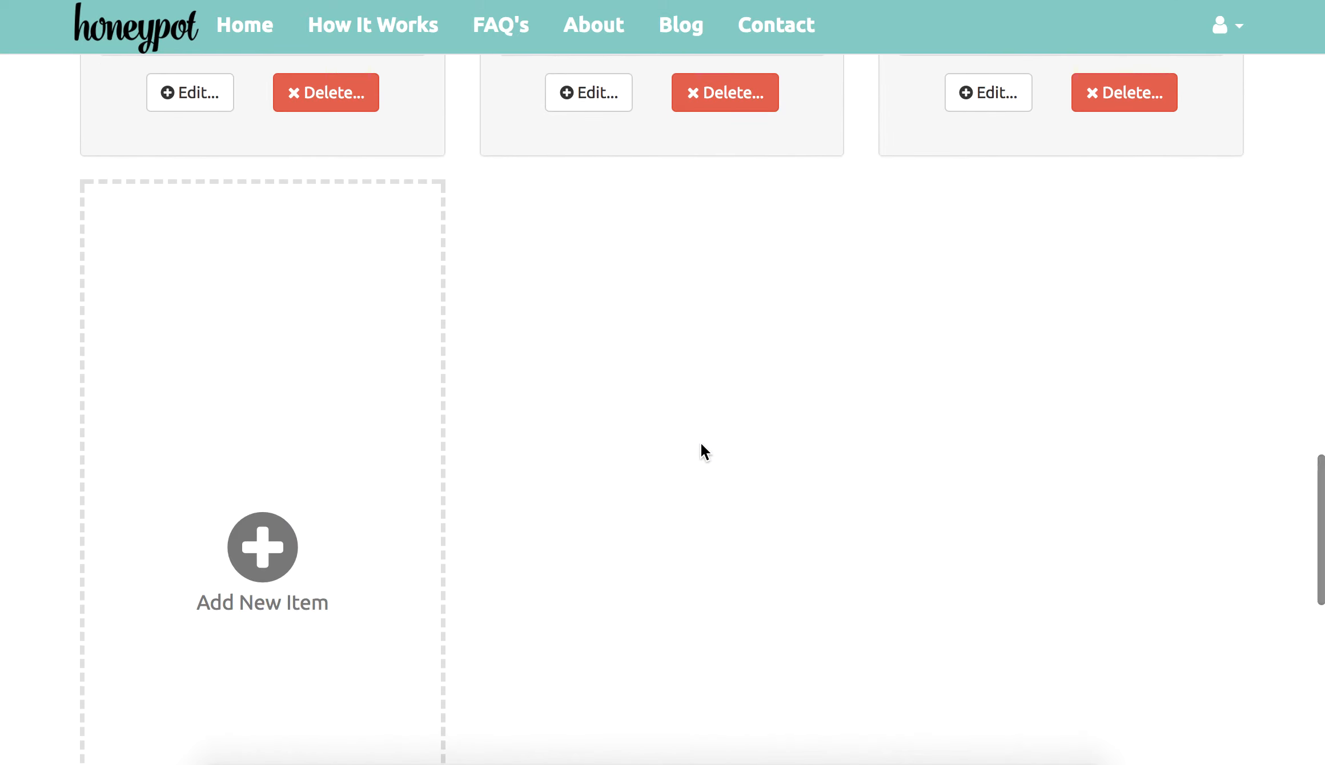
scroll(700, 443, down, 4)
scroll(701, 443, up, 6)
scroll(700, 443, up, 5)
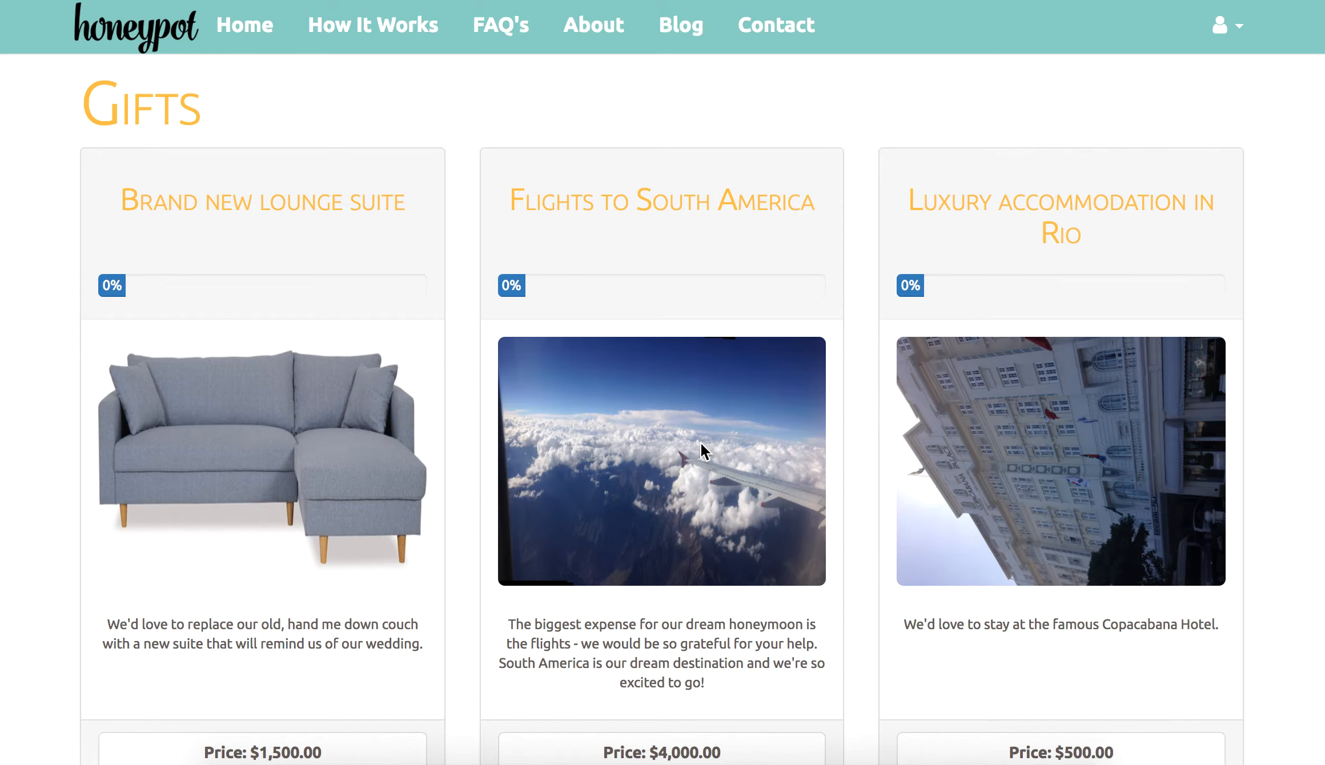
scroll(701, 451, down, 6)
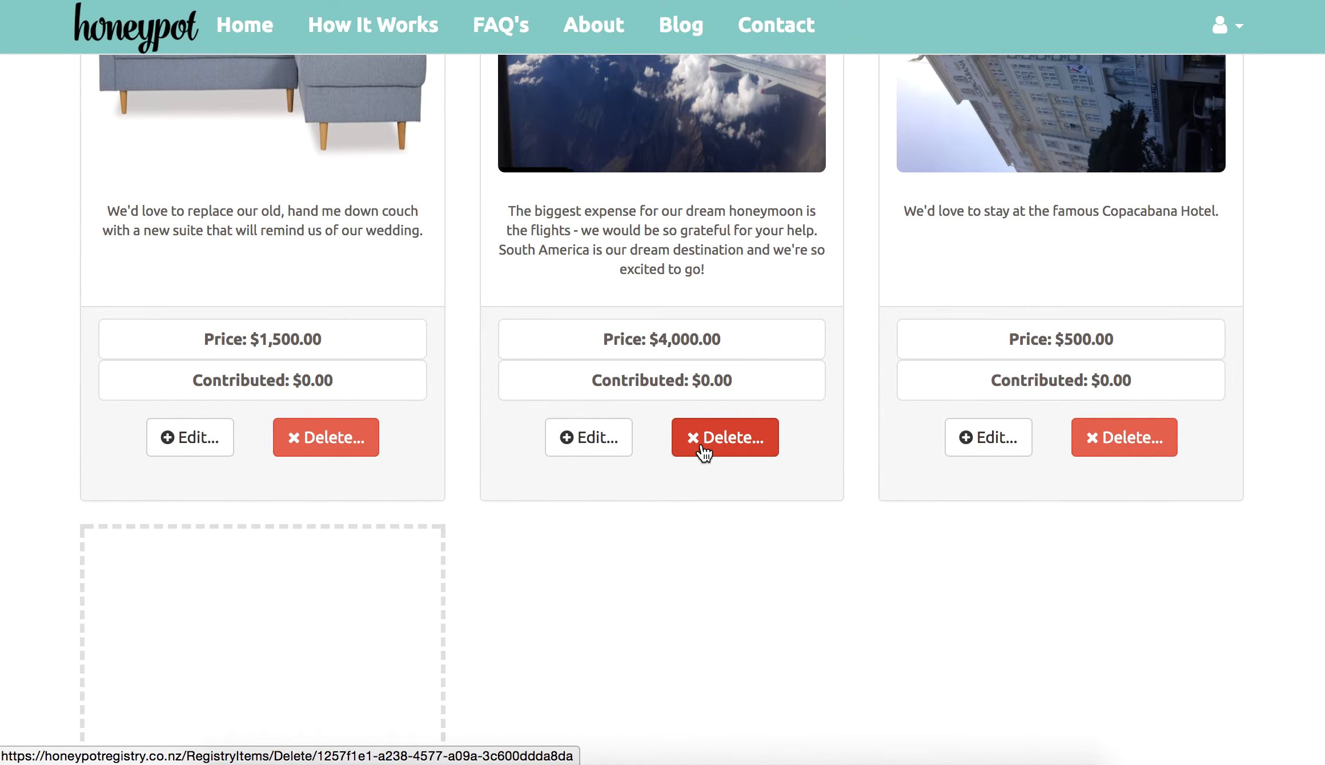
scroll(703, 452, up, 8)
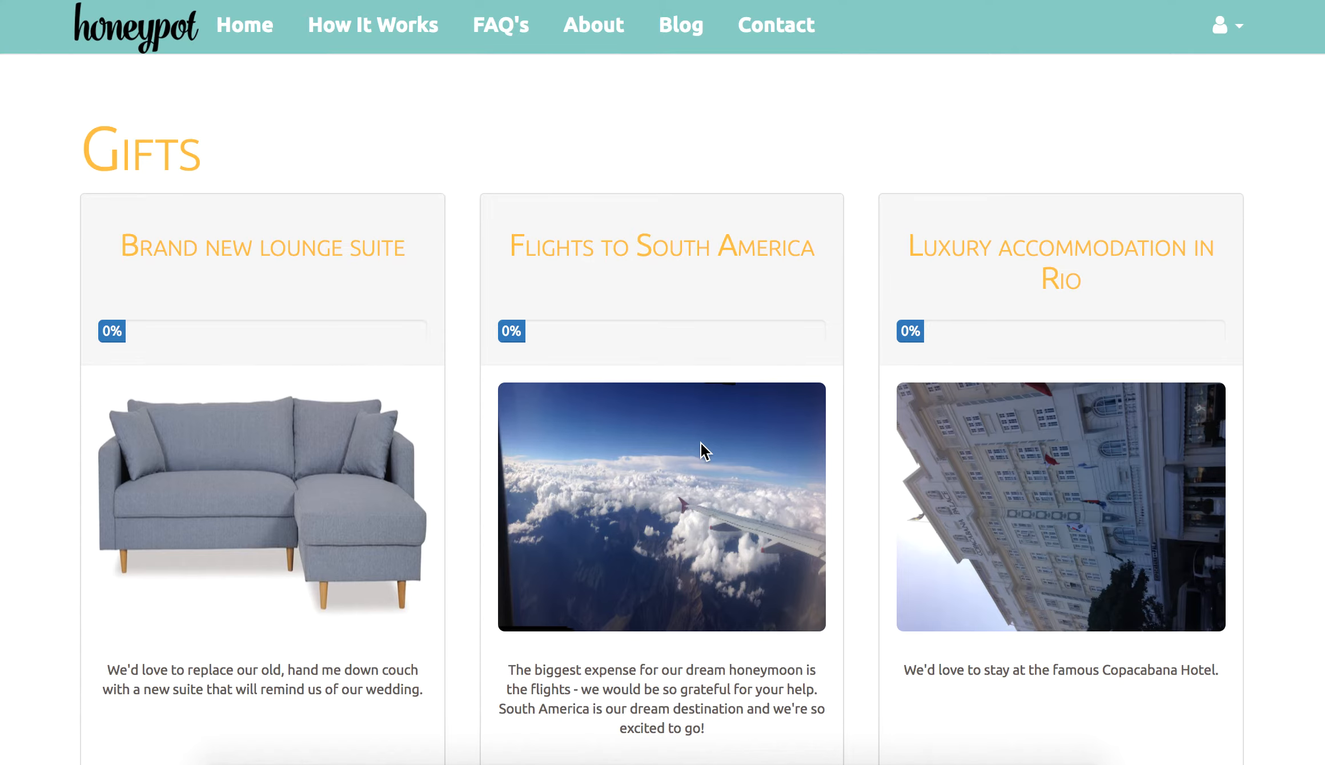
Return to the registry options and start making the registry live
scroll(700, 443, up, 8)
scroll(704, 453, up, 3)
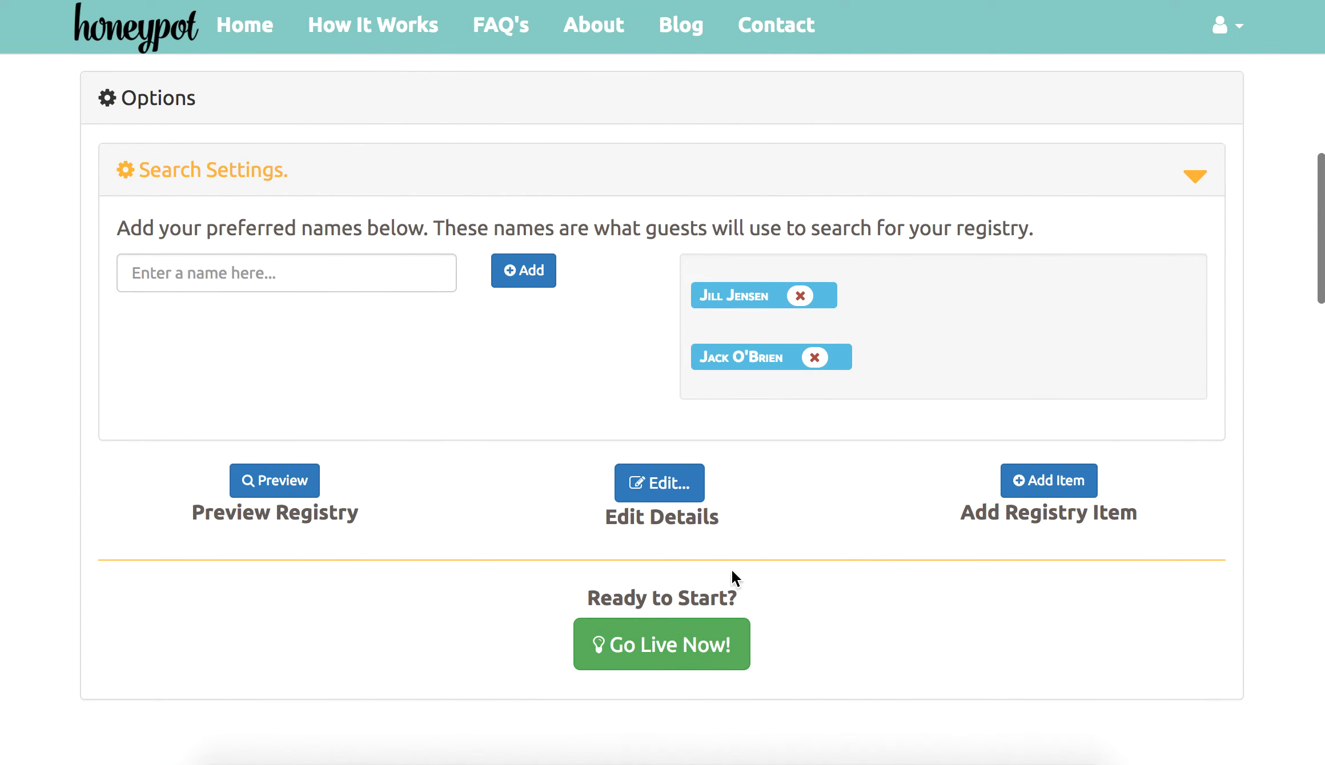
scroll(785, 611, up, 1)
scroll(784, 610, down, 3)
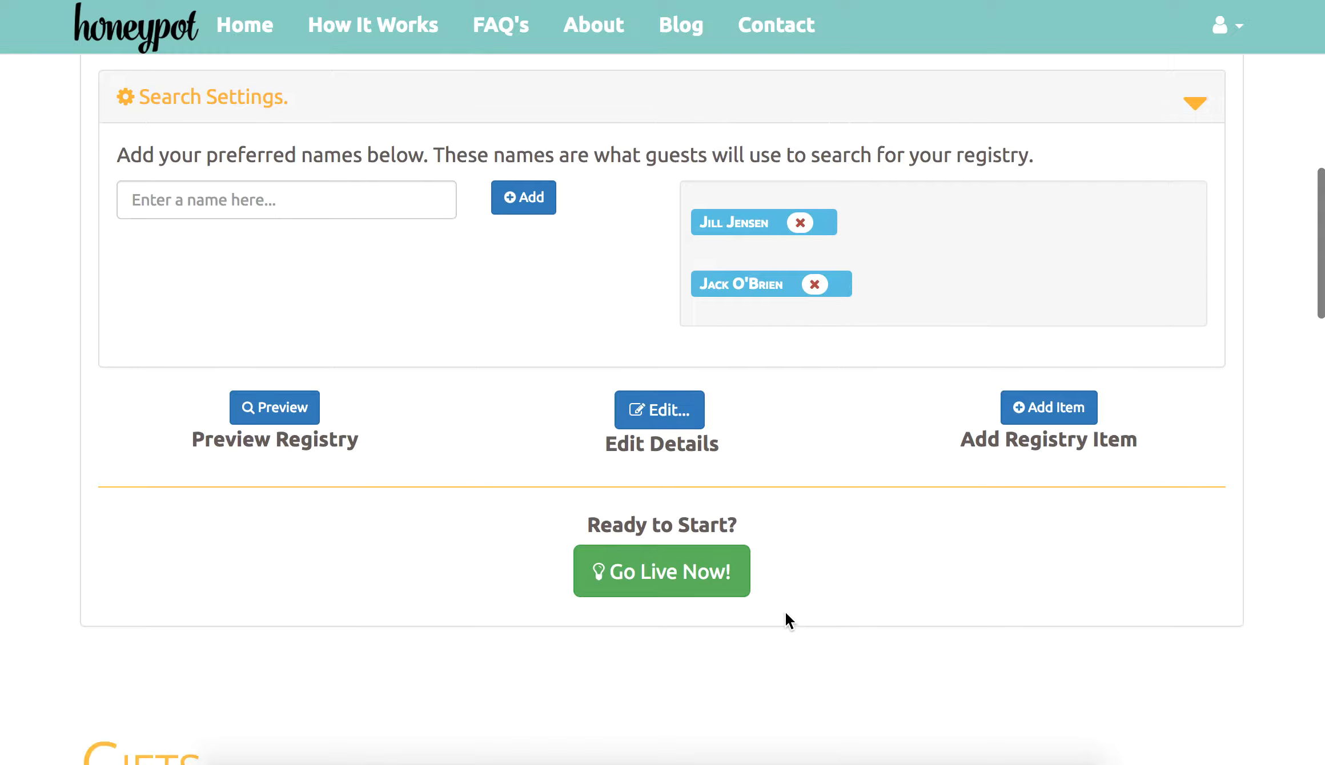
scroll(801, 577, down, 1)
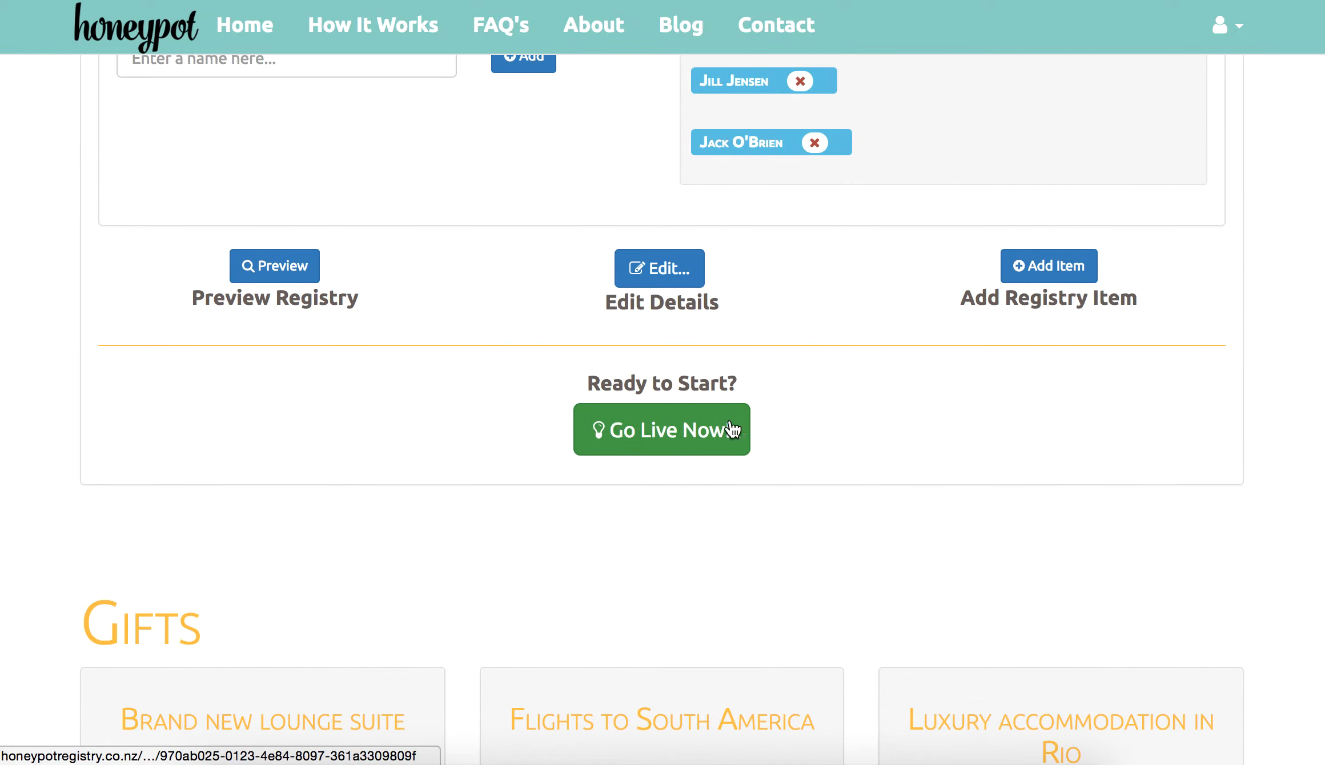
scroll(762, 566, down, 1)
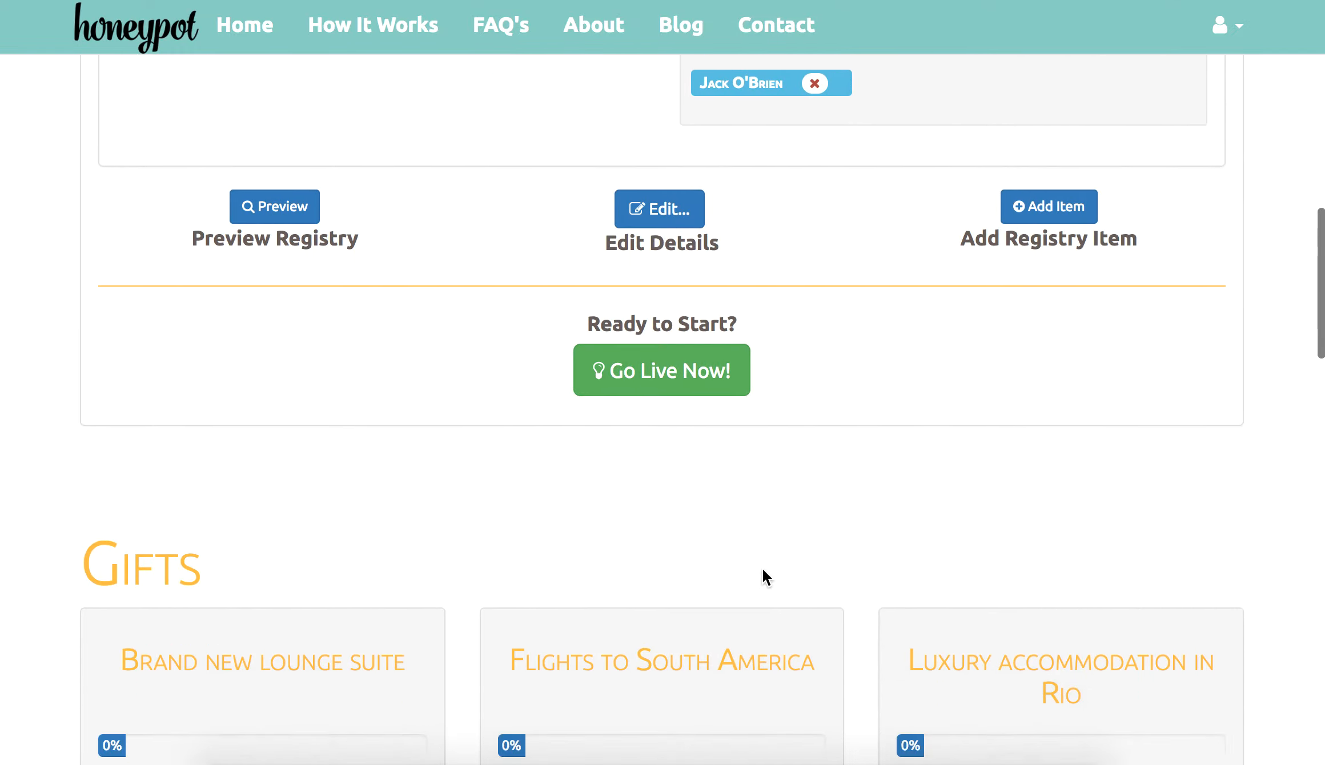
click(691, 386)
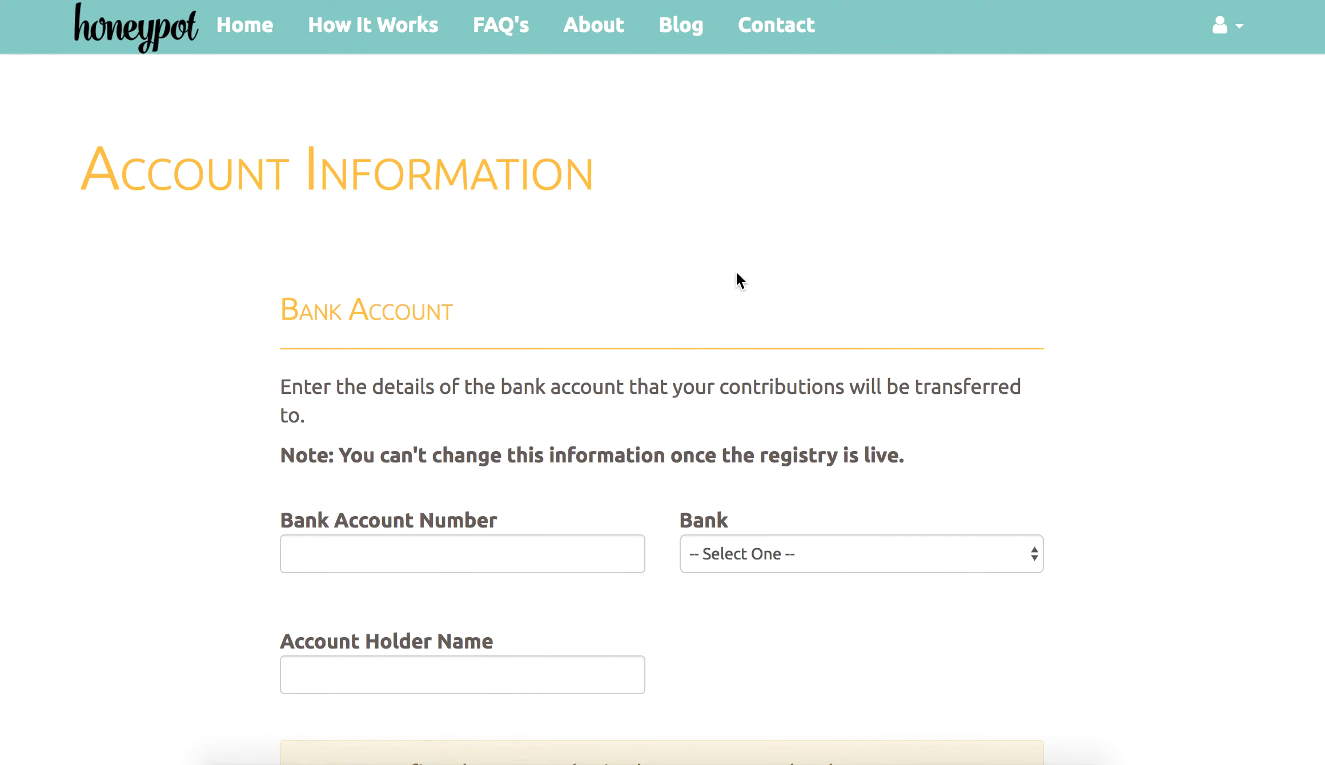
Examine the account information form's bank account, authorisation, registry closing date and number of guests fields
scroll(736, 274, down, 4)
scroll(736, 280, down, 1)
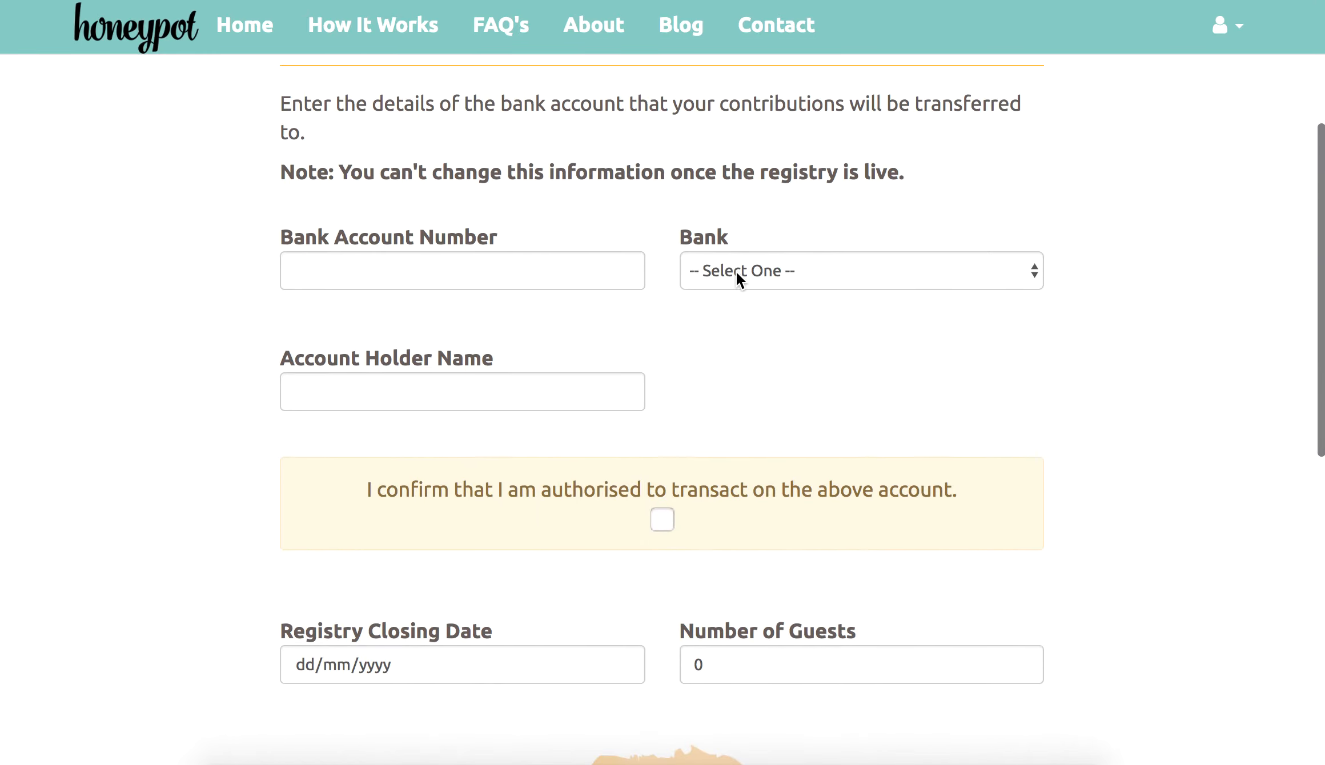
click(580, 274)
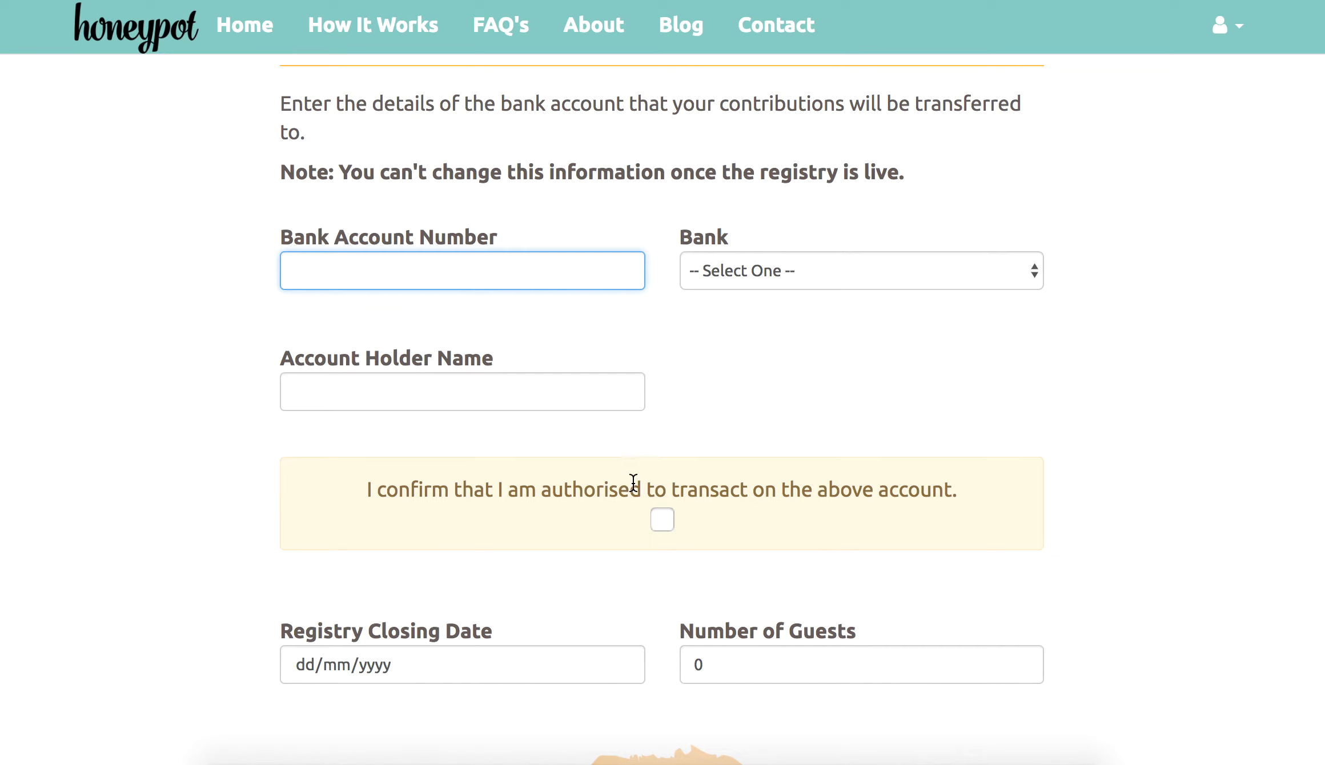
scroll(634, 484, down, 1)
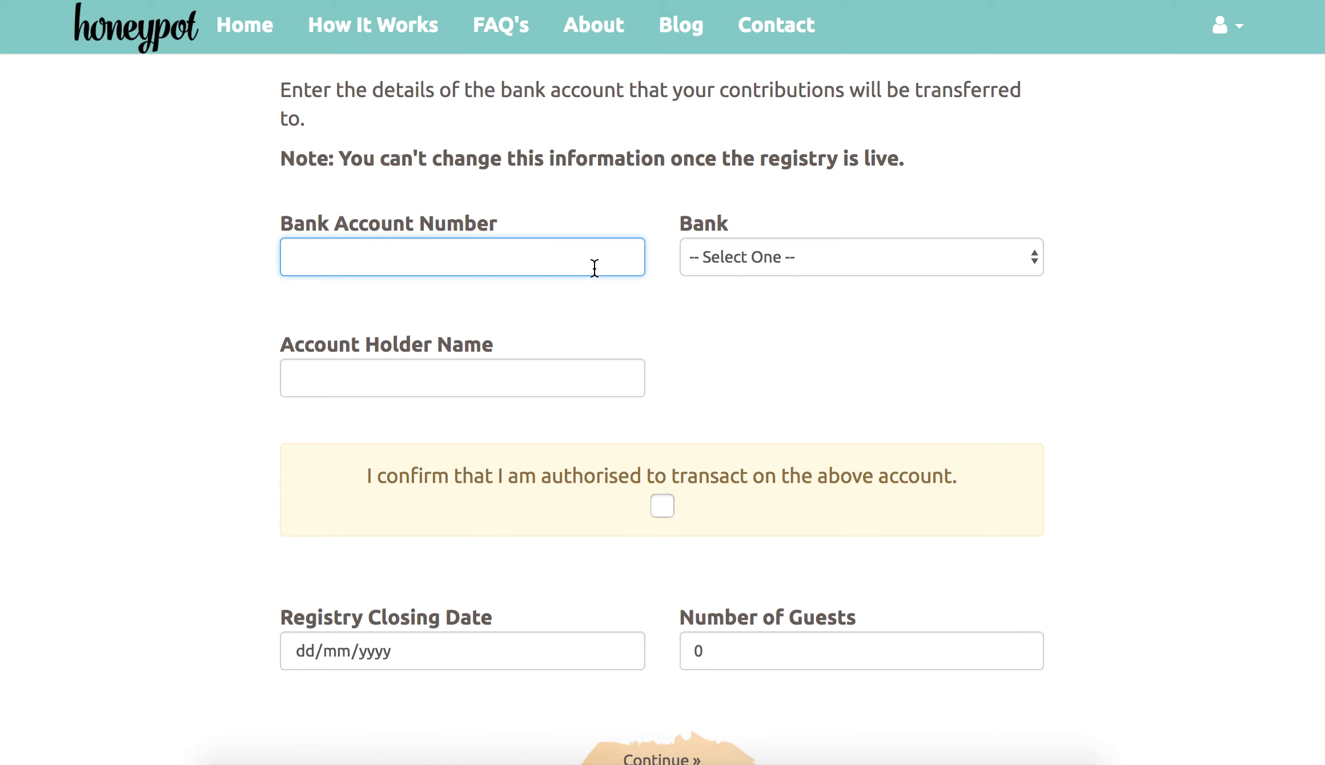
scroll(594, 267, down, 2)
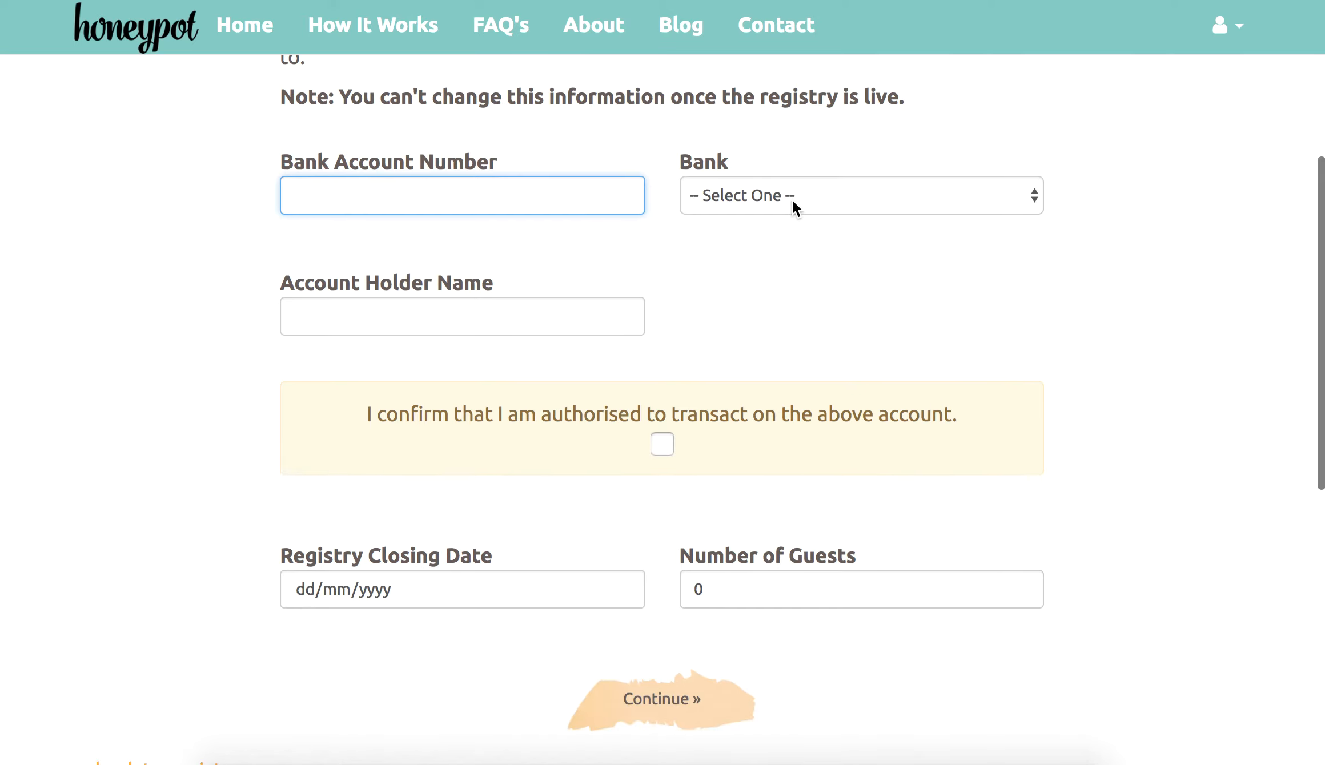